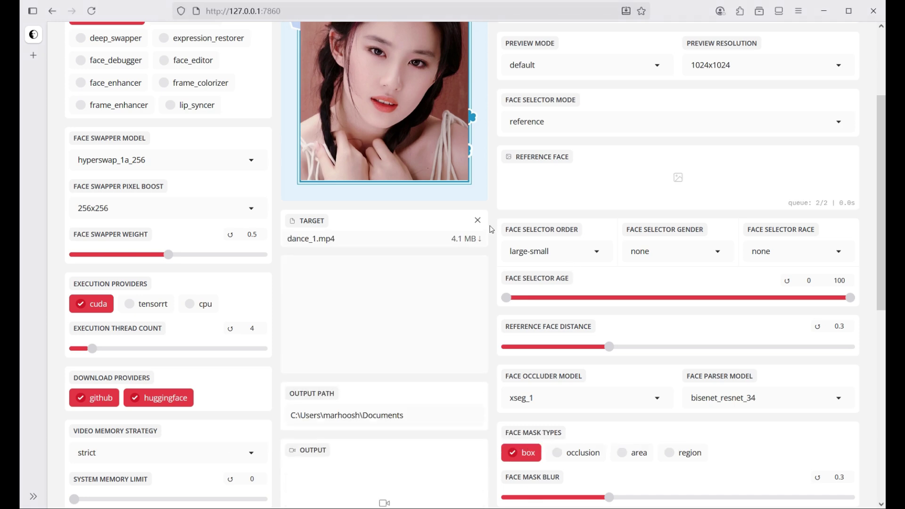
- Set the preview to frame 23 of the target video and the preview mode to face-by-face
{"action": "scroll", "coordinate": [494, 229], "scroll_direction": "up", "scroll_amount": 3}
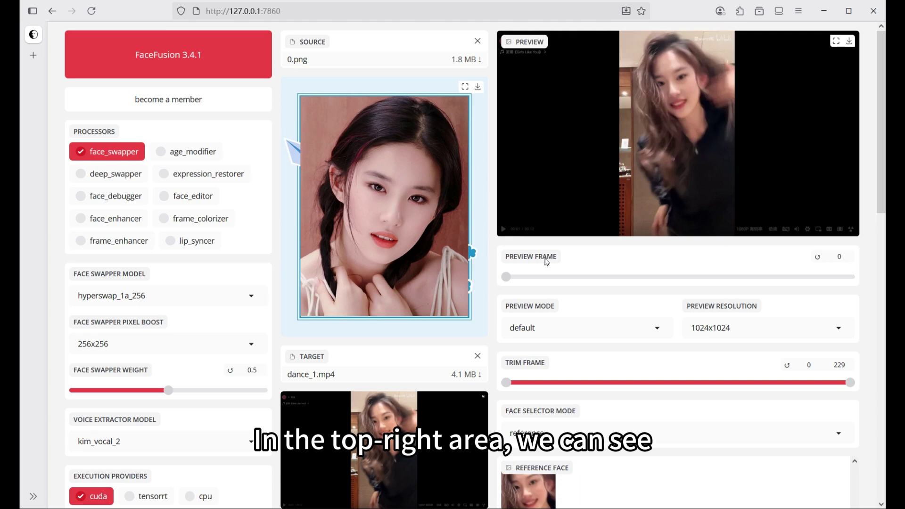
{"action": "left_click", "coordinate": [540, 277]}
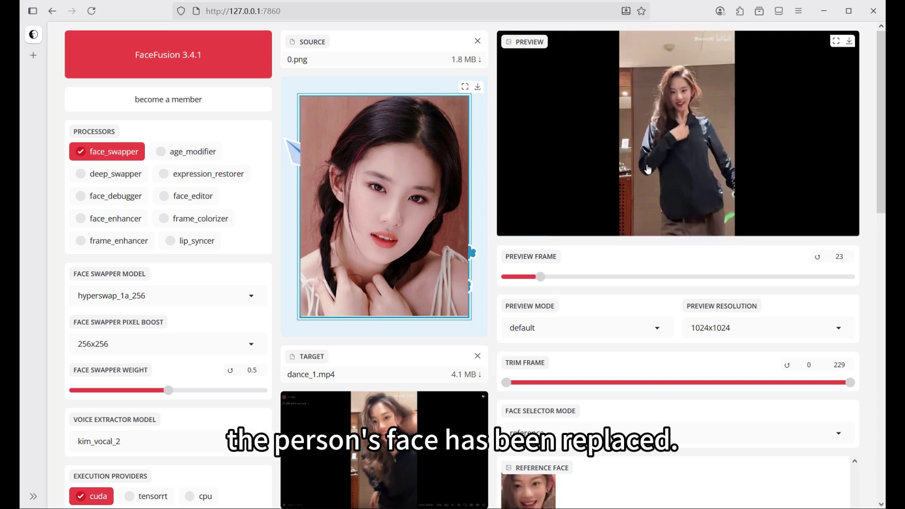
{"action": "left_click", "coordinate": [569, 331]}
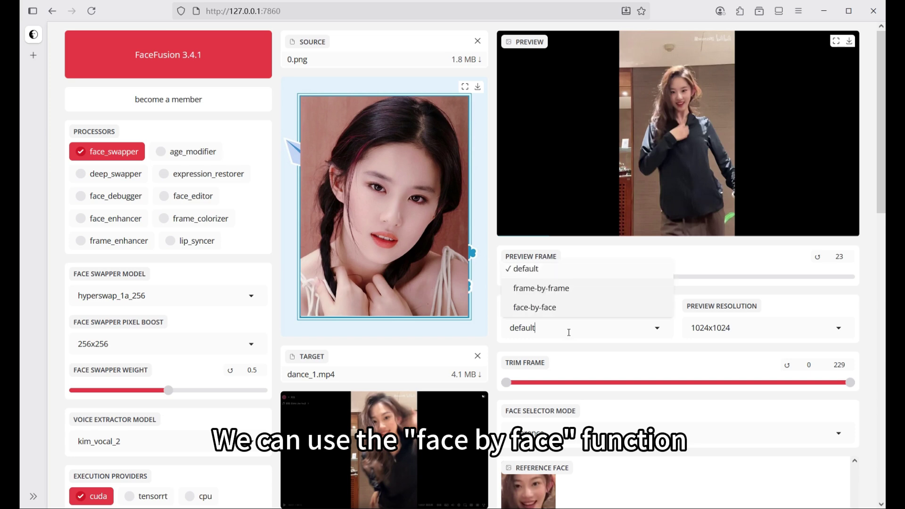
{"action": "left_click", "coordinate": [561, 312]}
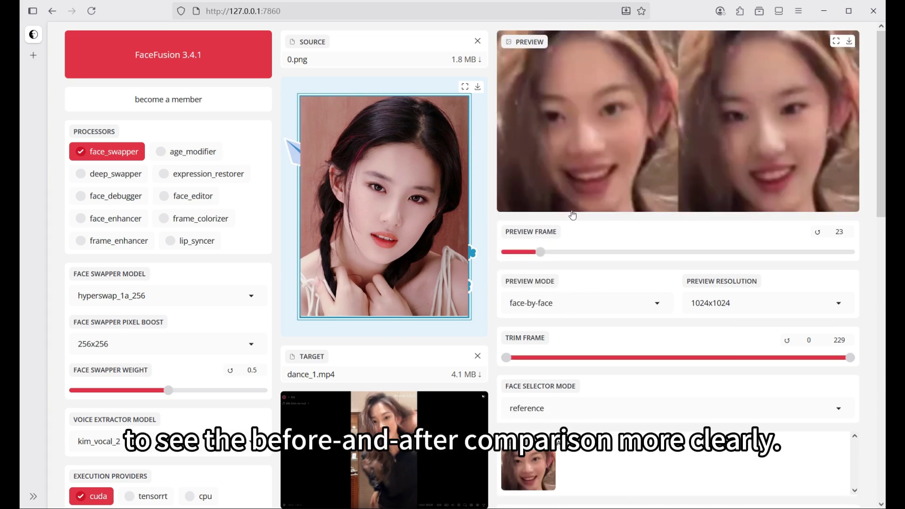
- Replace the target video dance_1.mp4 with the image 11111.jpg
{"action": "left_click", "coordinate": [478, 356]}
{"action": "scroll", "coordinate": [491, 308], "scroll_direction": "down", "scroll_amount": 3}
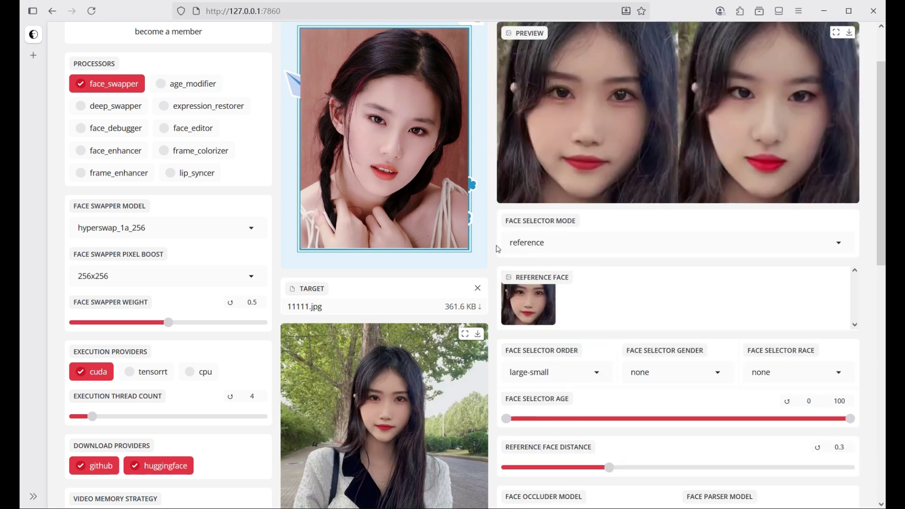
{"action": "scroll", "coordinate": [584, 234], "scroll_direction": "up", "scroll_amount": 3}
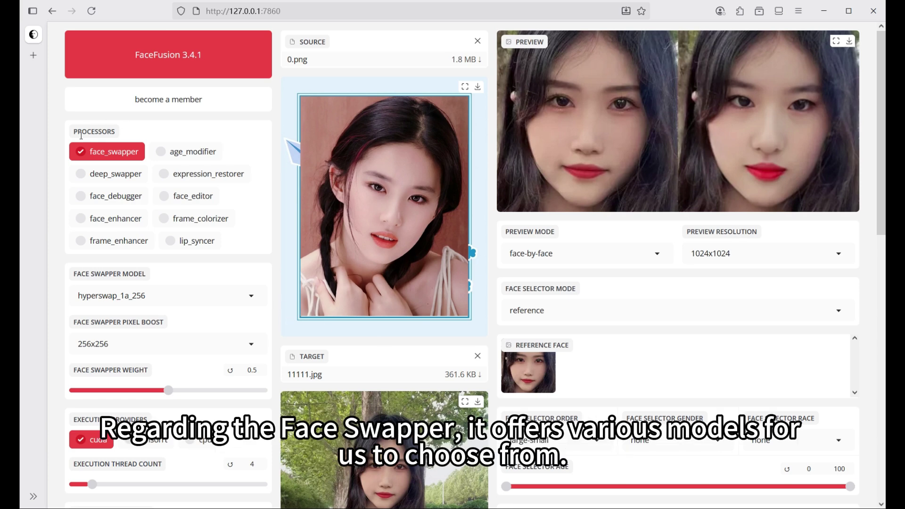
- Look through the available face swapper models and the pixel boost resolutions without changing either setting
{"action": "left_click_drag", "start_coordinate": [72, 277], "coordinate": [162, 273]}
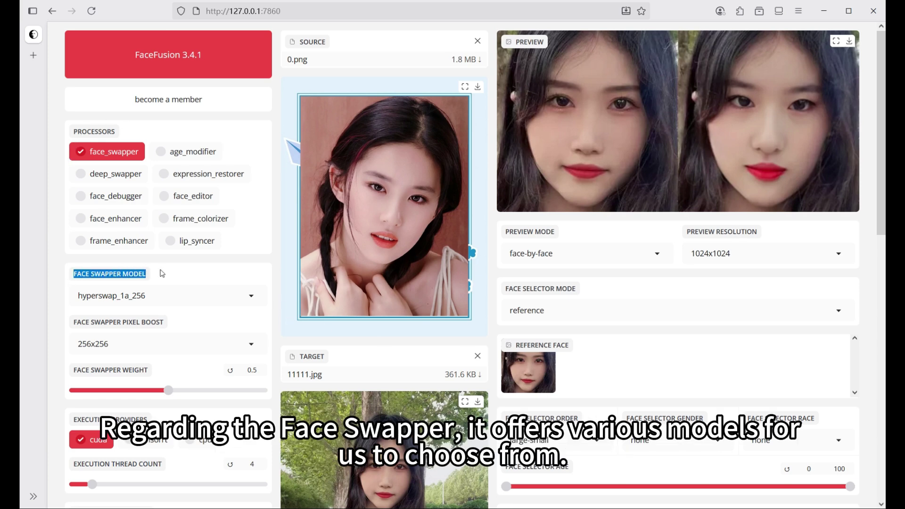
{"action": "left_click", "coordinate": [231, 274]}
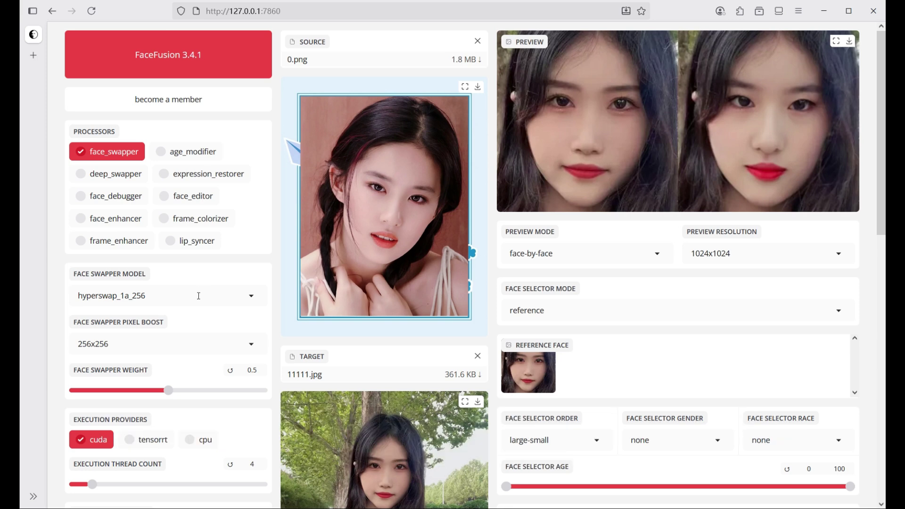
{"action": "left_click", "coordinate": [198, 295]}
{"action": "scroll", "coordinate": [174, 137], "scroll_direction": "up", "scroll_amount": 1}
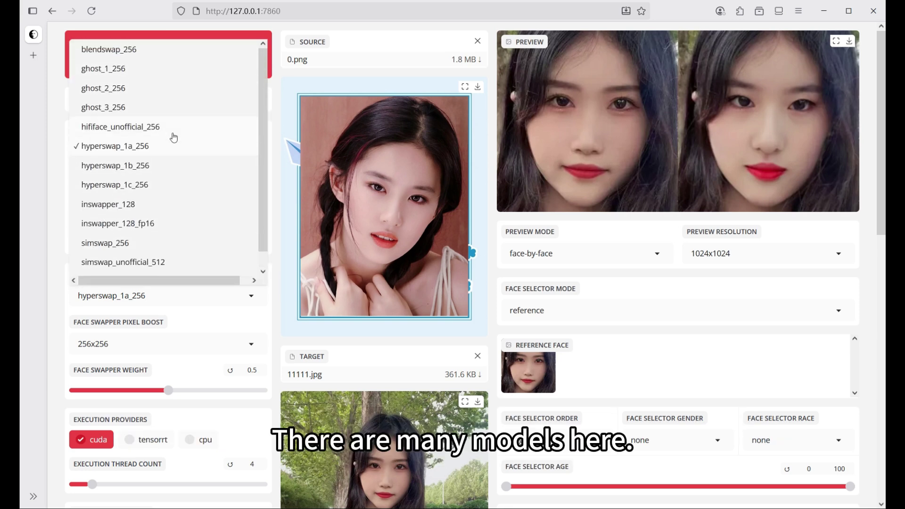
{"action": "scroll", "coordinate": [147, 185], "scroll_direction": "down", "scroll_amount": 1}
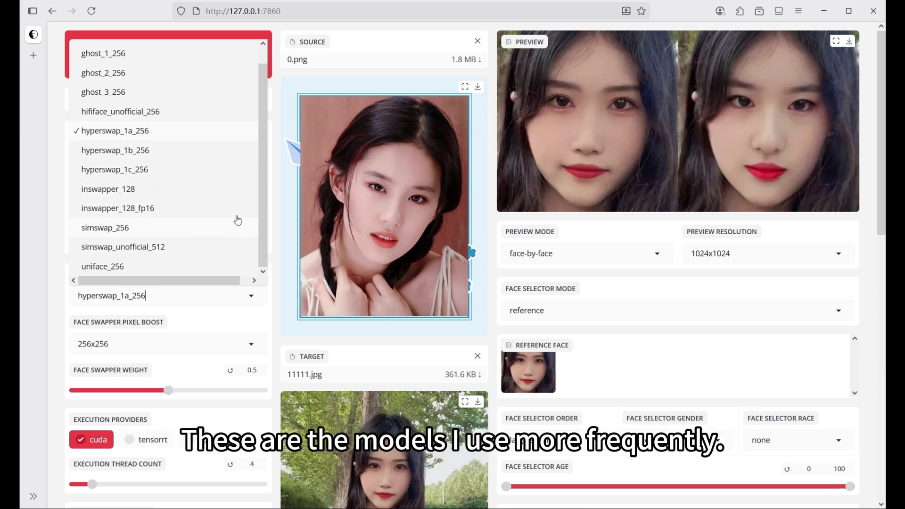
{"action": "left_click", "coordinate": [278, 204]}
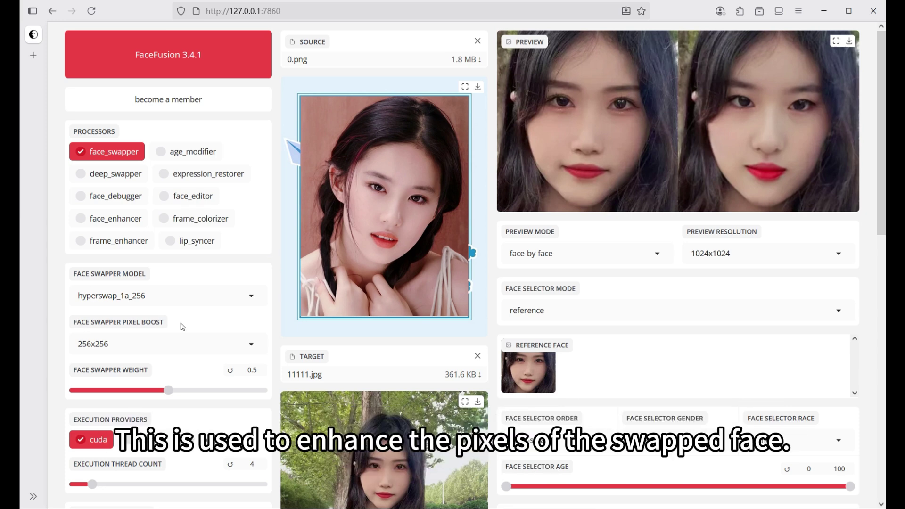
{"action": "left_click", "coordinate": [189, 339]}
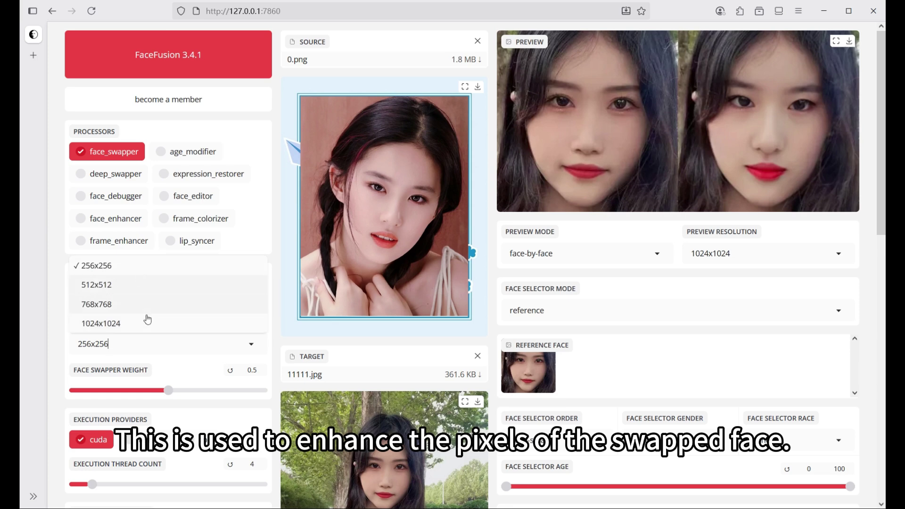
{"action": "left_click", "coordinate": [273, 313]}
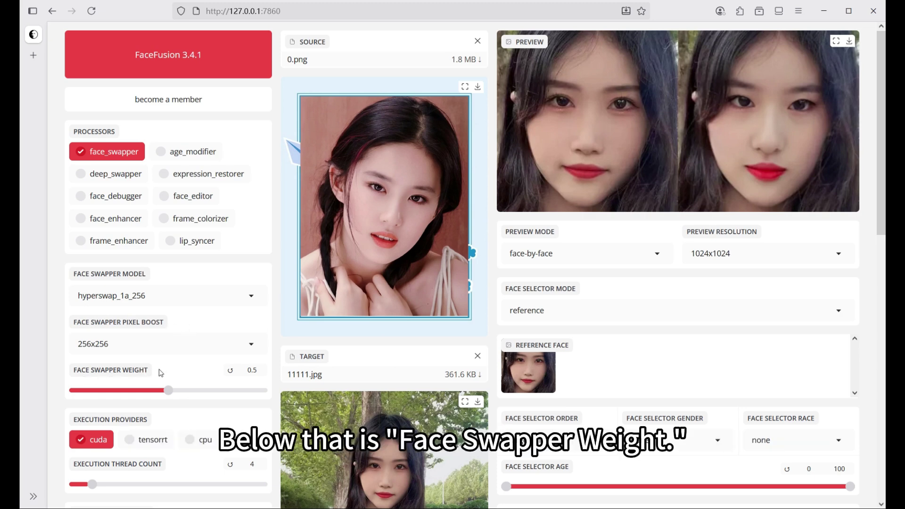
- Compare the swapped face at face swapper weights 1 and 0, and return the weight to 0.5
{"action": "left_click", "coordinate": [264, 392]}
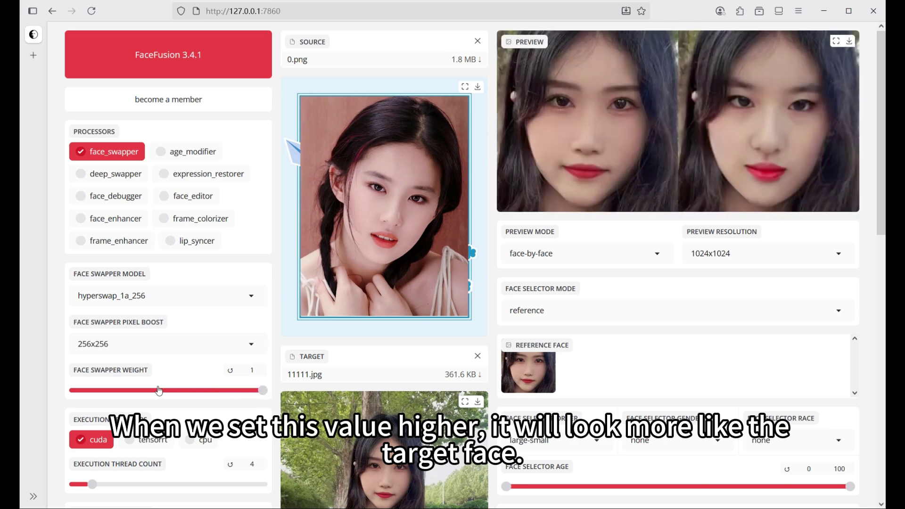
{"action": "left_click", "coordinate": [75, 391]}
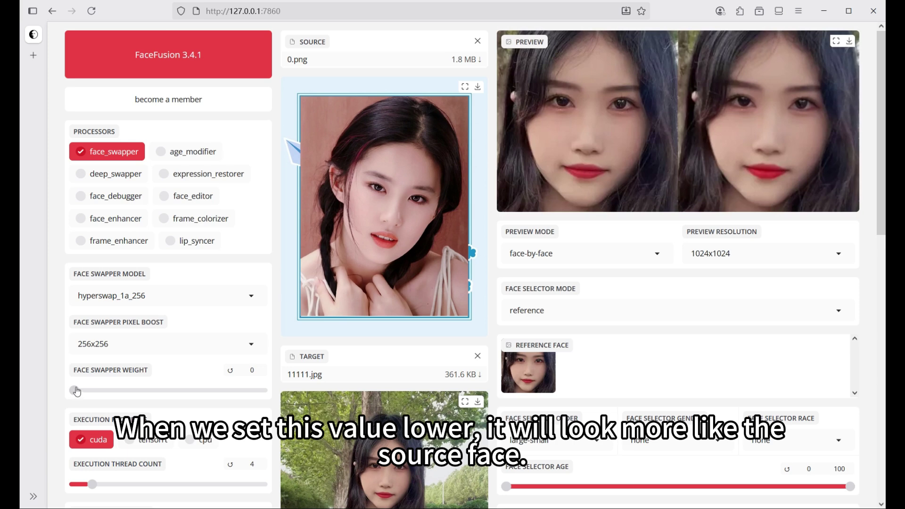
{"action": "left_click", "coordinate": [174, 389]}
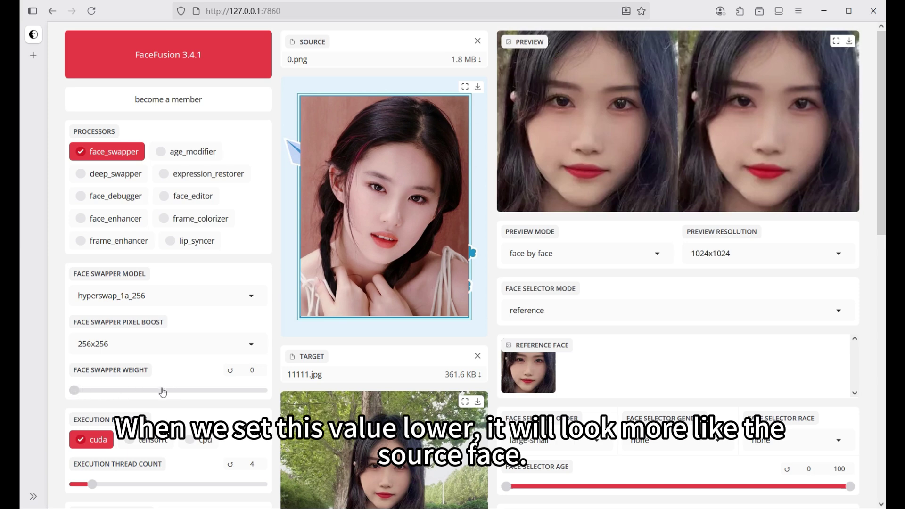
- Enable the age_modifier processor and try its direction at 98 for an older face and -93 for a younger one
{"action": "left_click", "coordinate": [193, 151]}
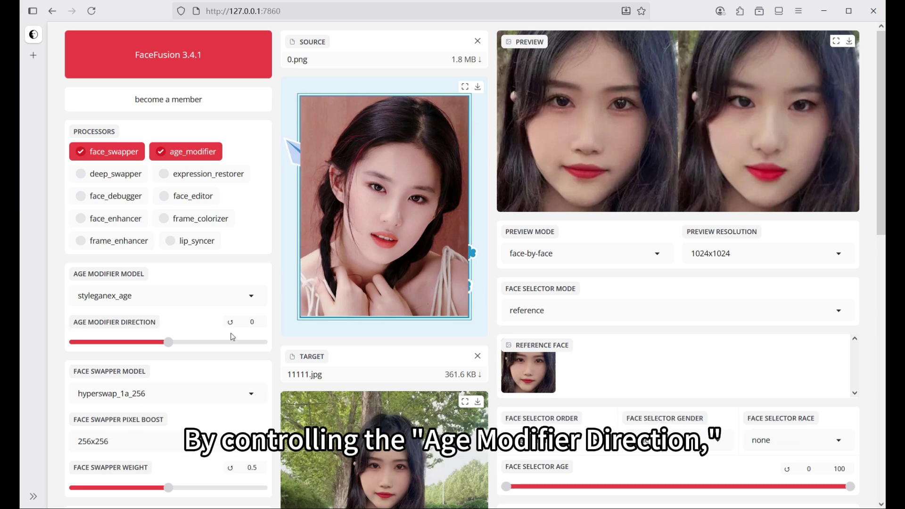
{"action": "left_click", "coordinate": [262, 344]}
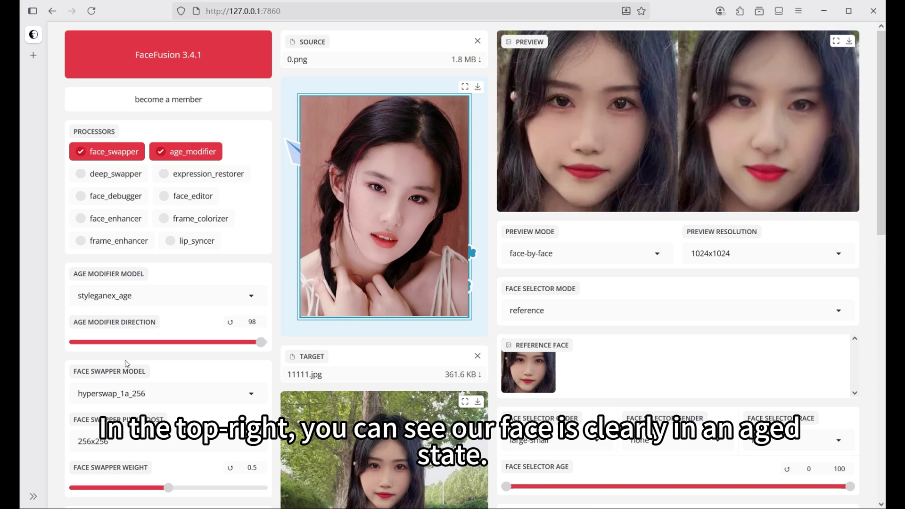
{"action": "left_click", "coordinate": [82, 344]}
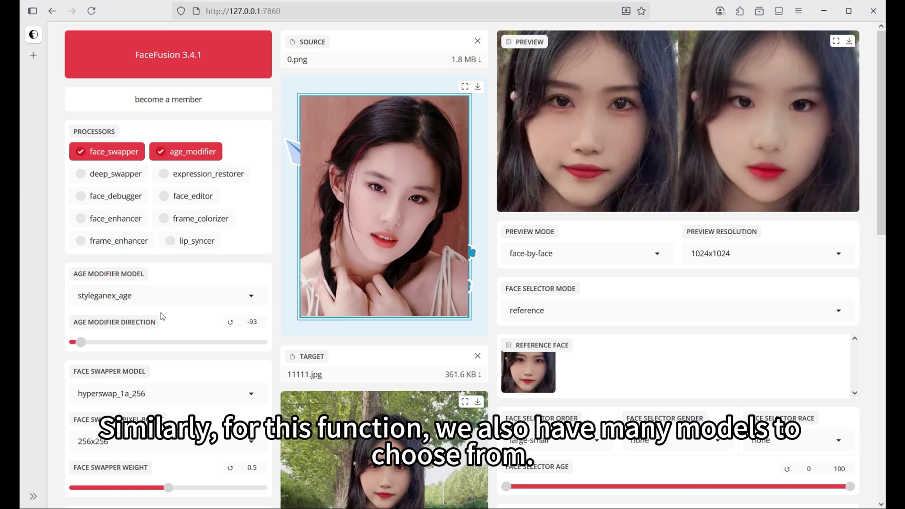
- Check which age modifier models are offered and disable the age_modifier processor
{"action": "left_click", "coordinate": [156, 298]}
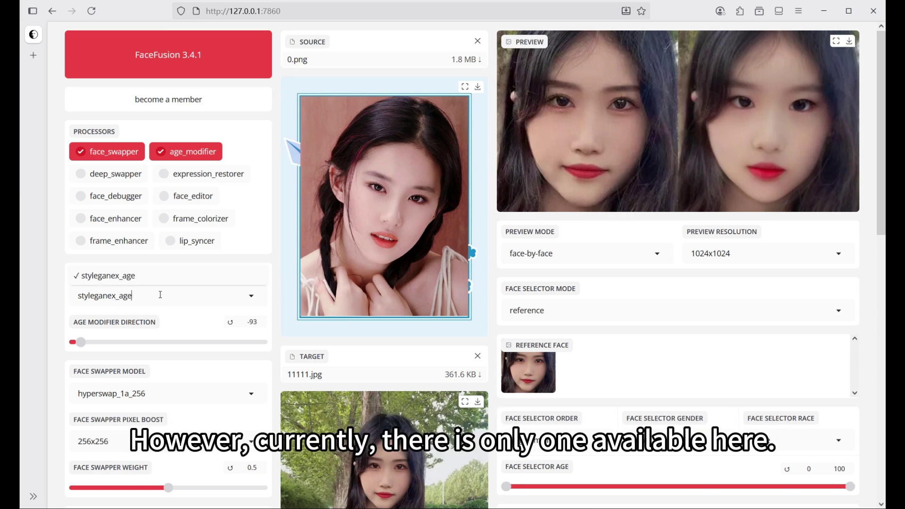
{"action": "left_click_drag", "start_coordinate": [151, 296], "coordinate": [76, 298]}
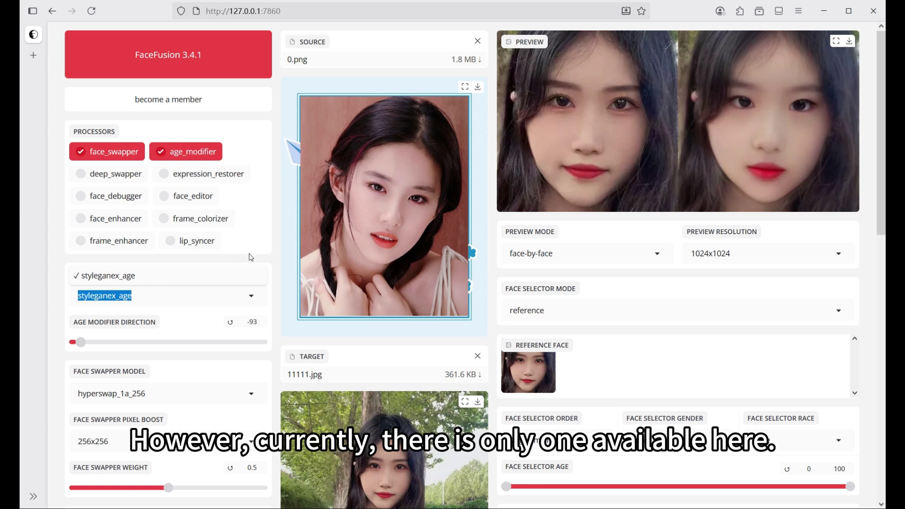
{"action": "left_click", "coordinate": [266, 238]}
{"action": "left_click", "coordinate": [194, 151]}
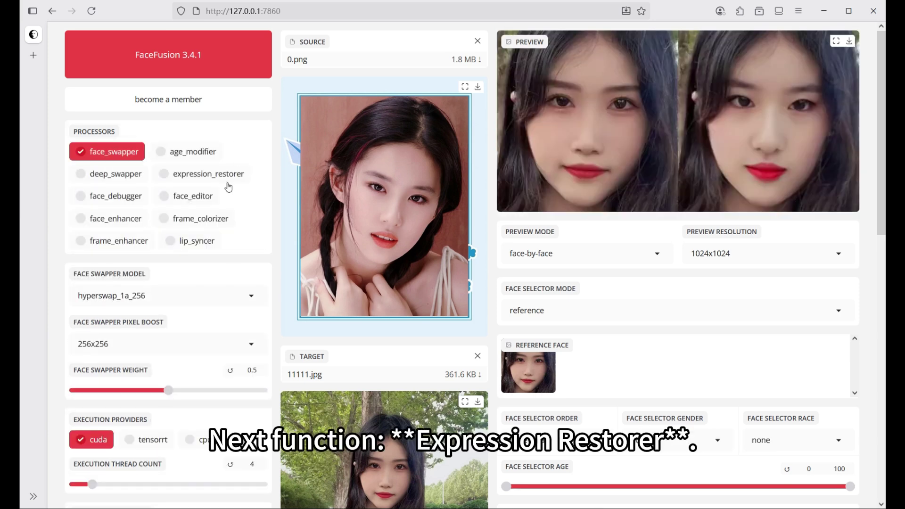
- Enable the expression_restorer processor and try its restorer factor at 99 and at 2
{"action": "left_click", "coordinate": [236, 180]}
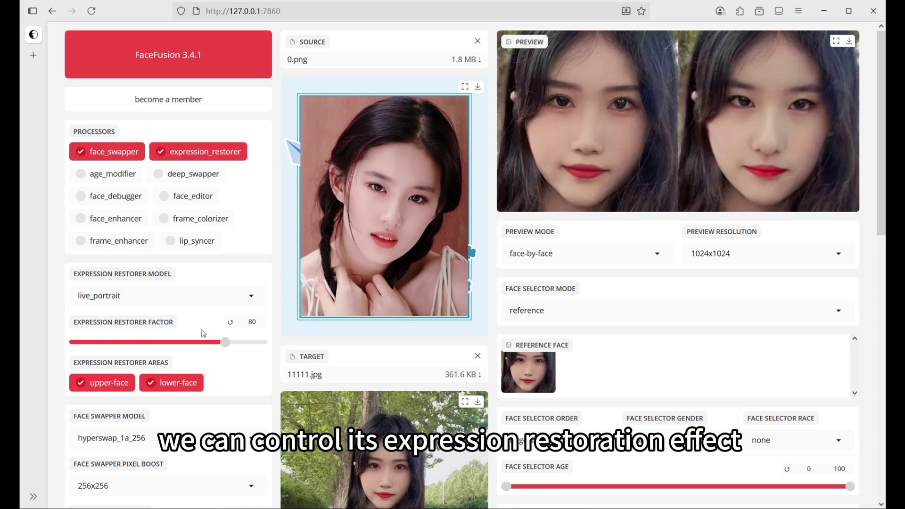
{"action": "left_click", "coordinate": [262, 347]}
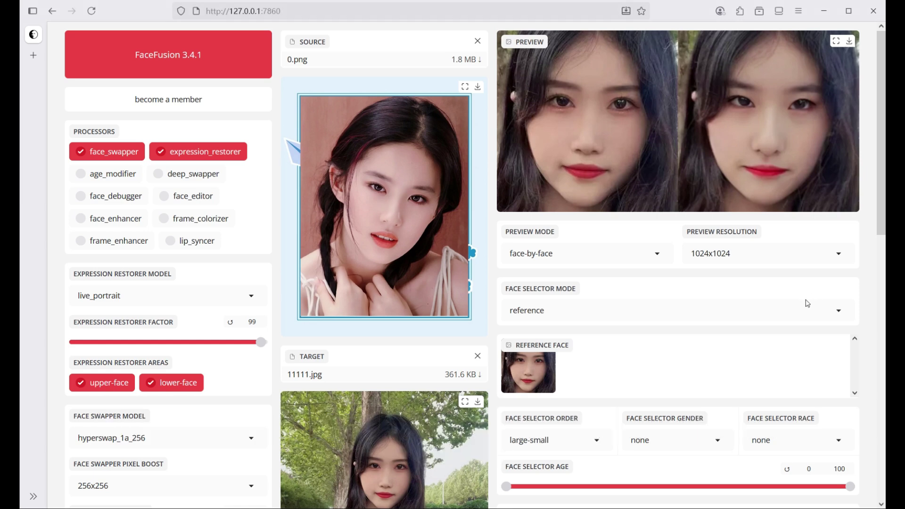
{"action": "left_click", "coordinate": [78, 343]}
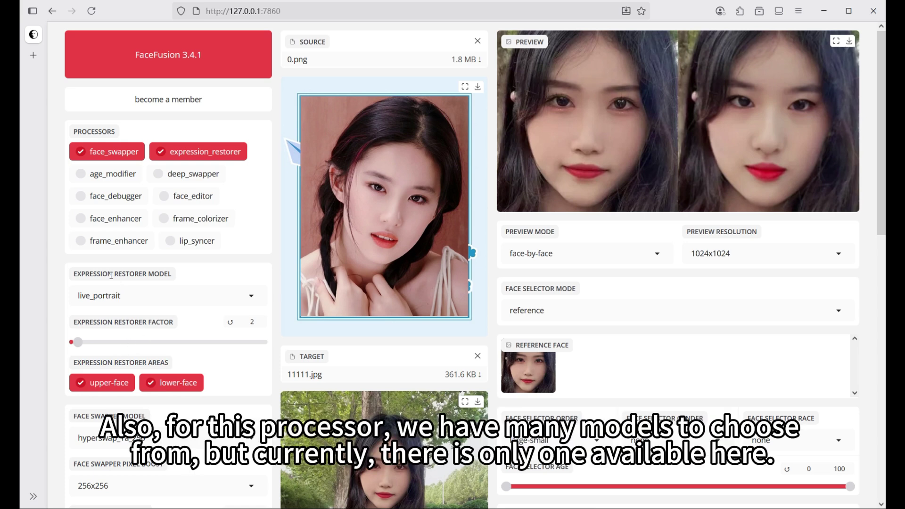
- Check which expression restorer models are offered and disable the expression_restorer processor
{"action": "left_click", "coordinate": [134, 293]}
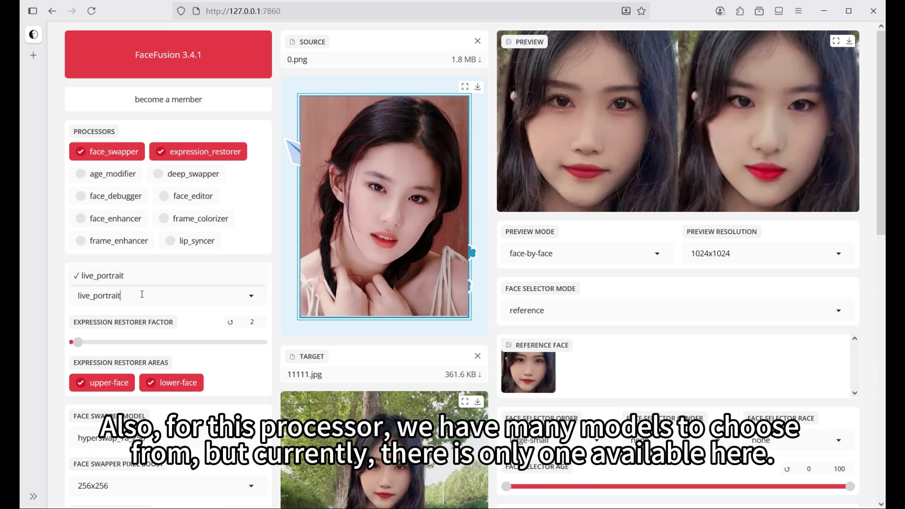
{"action": "double_click", "coordinate": [137, 295]}
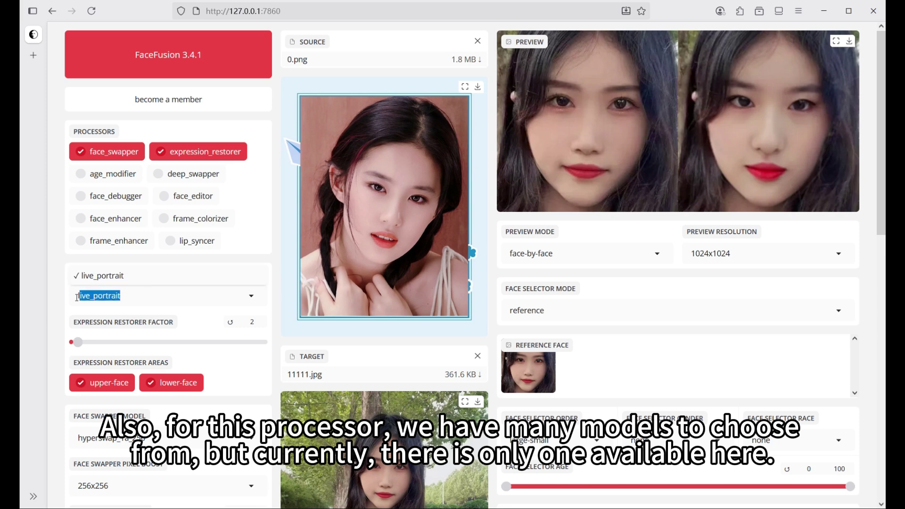
{"action": "left_click", "coordinate": [261, 248]}
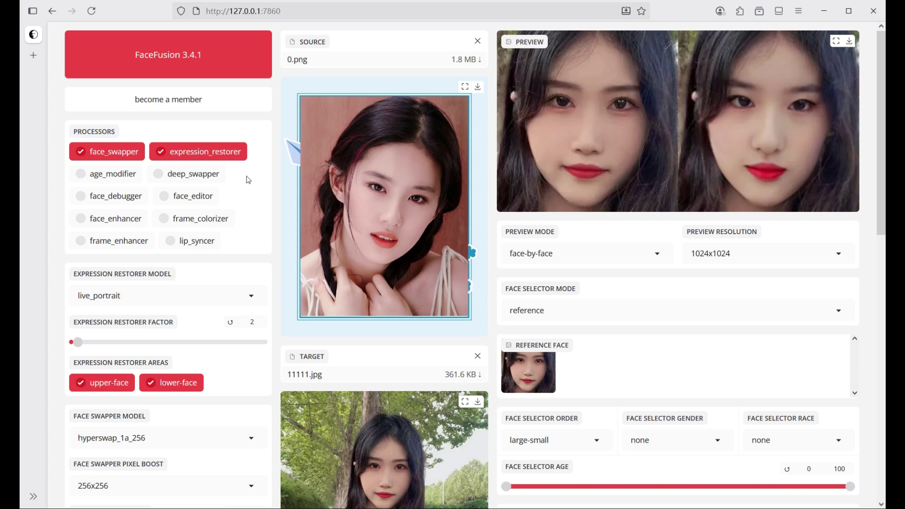
{"action": "left_click", "coordinate": [218, 157]}
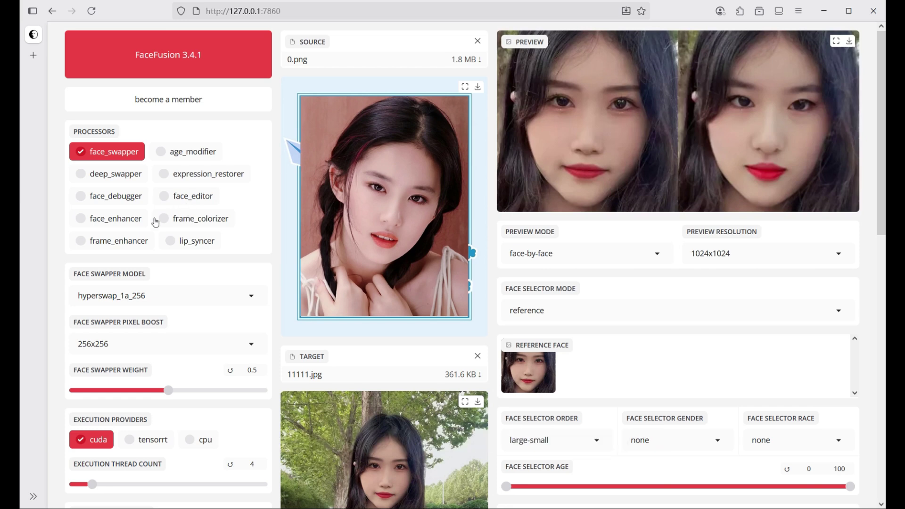
- Enable the face_debugger processor and set the preview mode to default
{"action": "left_click", "coordinate": [114, 197]}
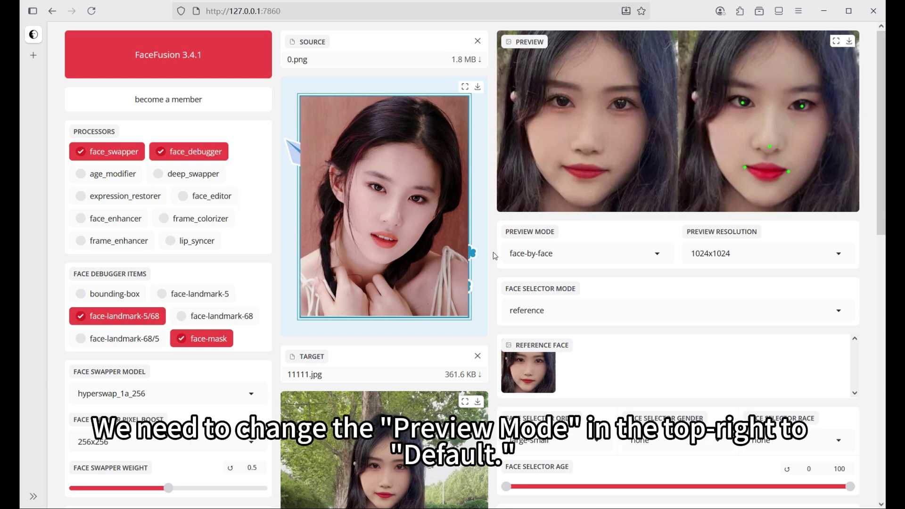
{"action": "left_click", "coordinate": [570, 254]}
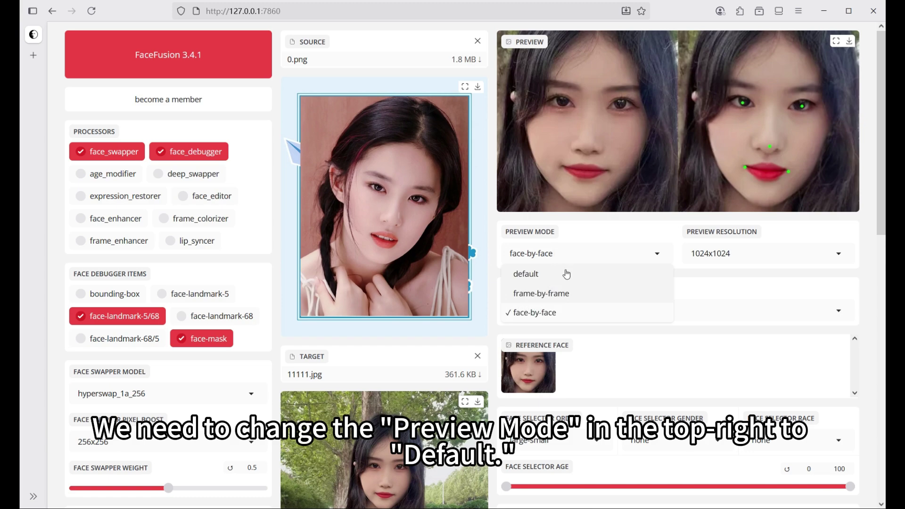
{"action": "left_click", "coordinate": [568, 276]}
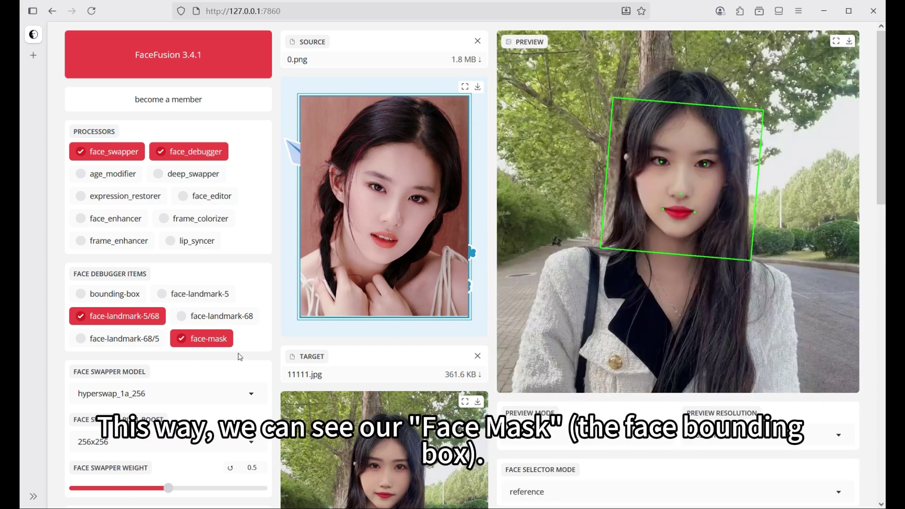
- Switch the face-mask debugger item off and on again, and turn off the face-landmark-5/68 item
{"action": "left_click", "coordinate": [200, 344]}
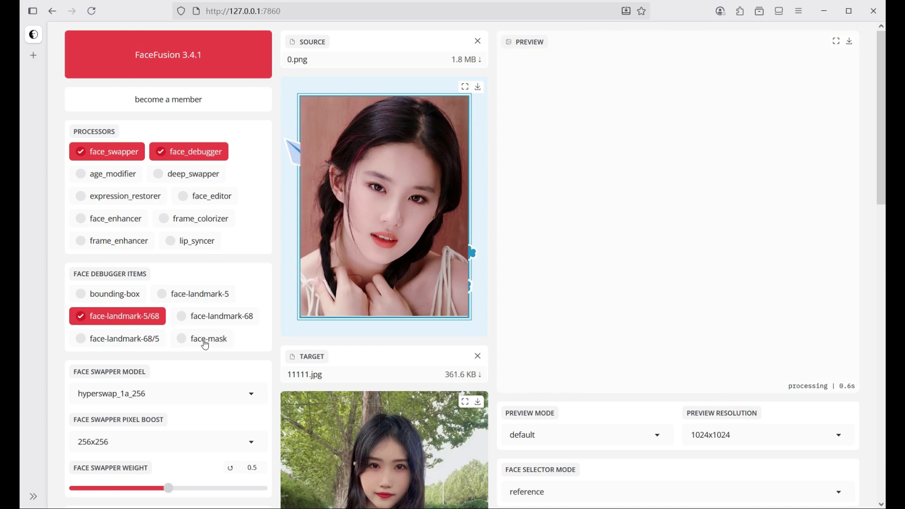
{"action": "left_click", "coordinate": [223, 337]}
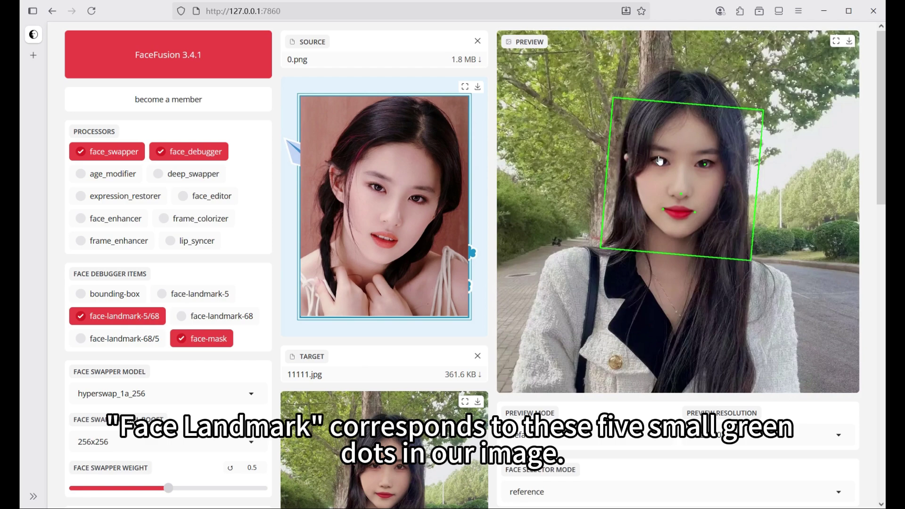
{"action": "left_click", "coordinate": [117, 320]}
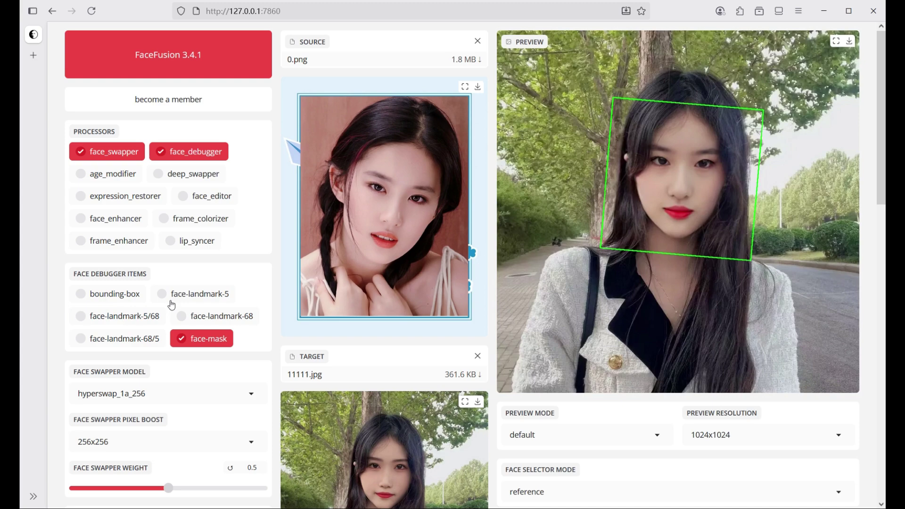
- Turn on the face-landmark-5/68 and face-landmark-68 debugger items to compare them, and turn face-landmark-5/68 off again
{"action": "left_click", "coordinate": [138, 321]}
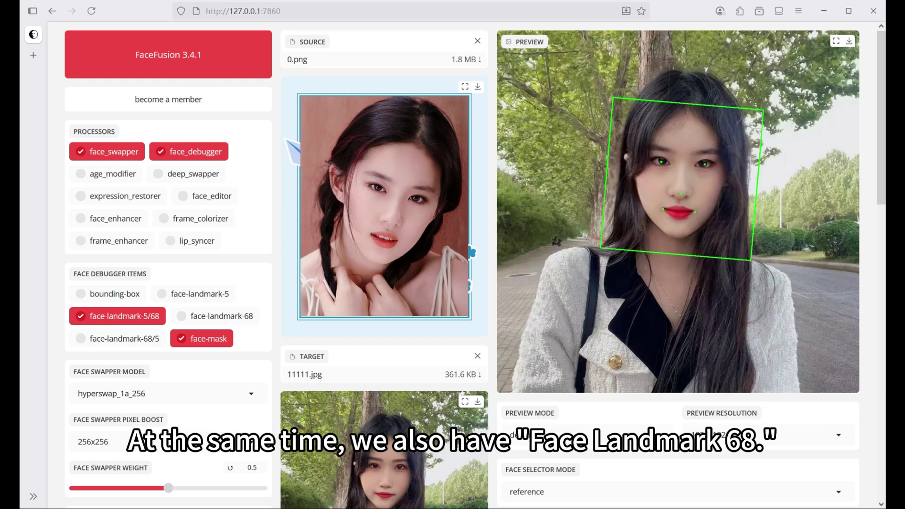
{"action": "left_click", "coordinate": [223, 317]}
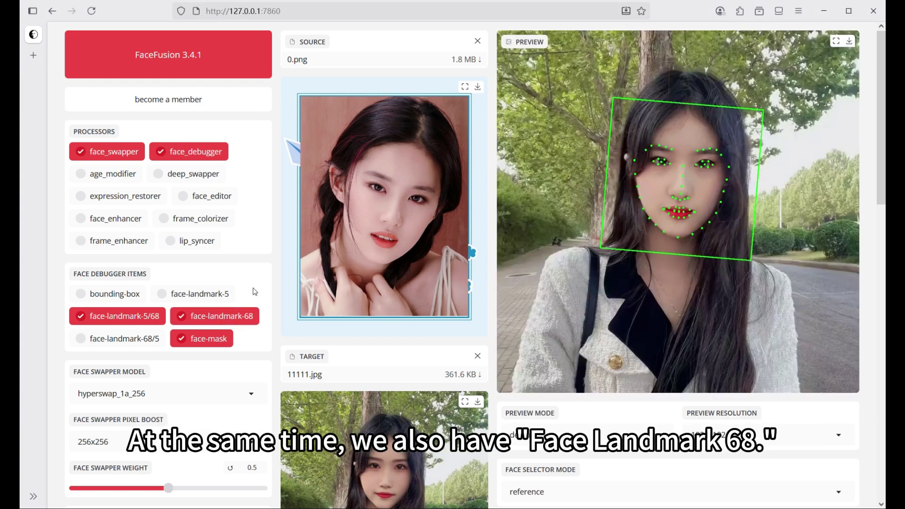
{"action": "left_click", "coordinate": [121, 316]}
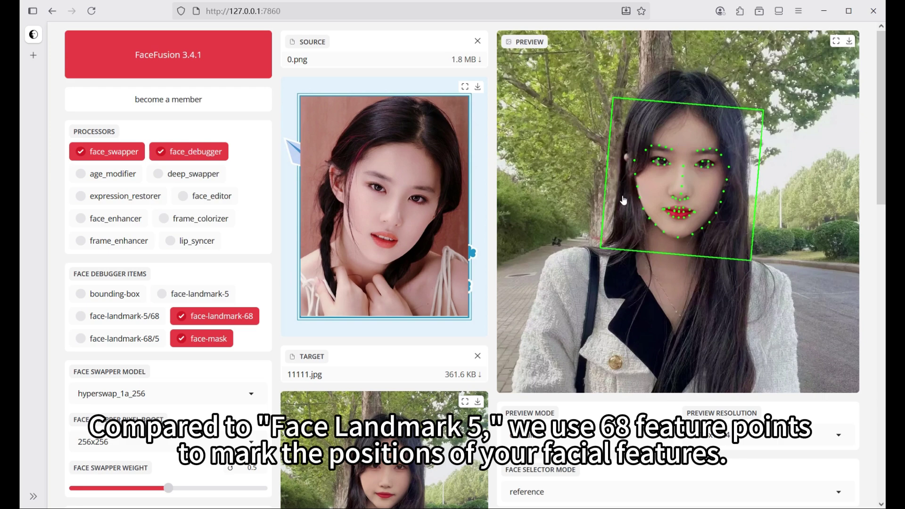
- Replace the face_debugger processor with face_editor and set the eyebrow direction to 0.9
{"action": "left_click", "coordinate": [211, 158]}
{"action": "left_click", "coordinate": [236, 198]}
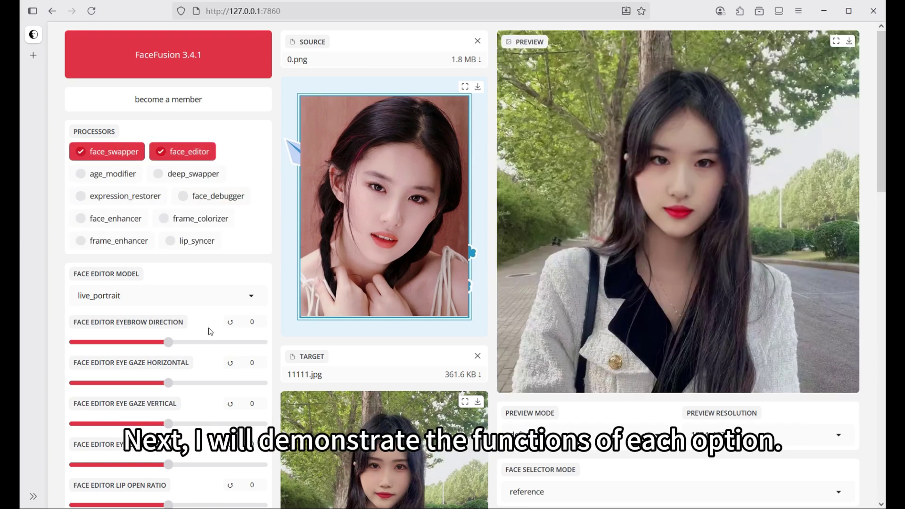
{"action": "left_click", "coordinate": [255, 343]}
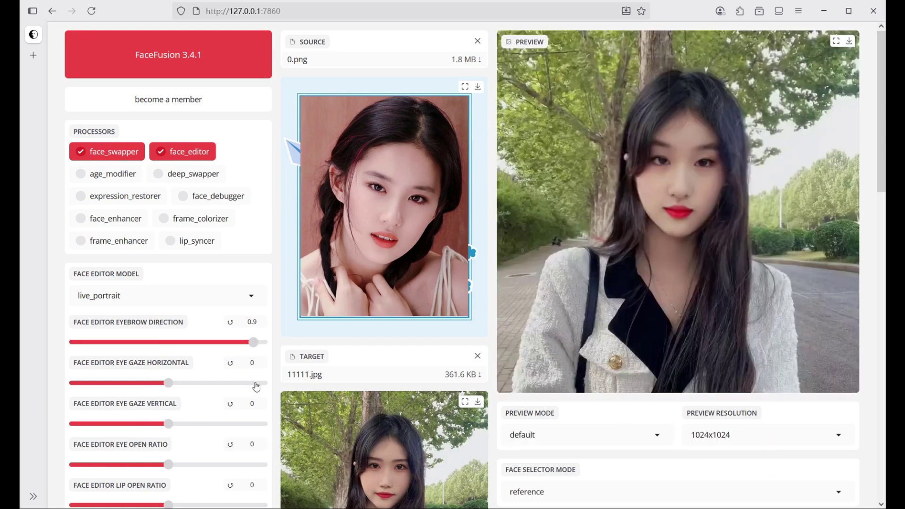
- Set the face editor's horizontal eye gaze to 0.9, vertical eye gaze to 0.85 and eye open ratio to 0.9
{"action": "left_click", "coordinate": [256, 383]}
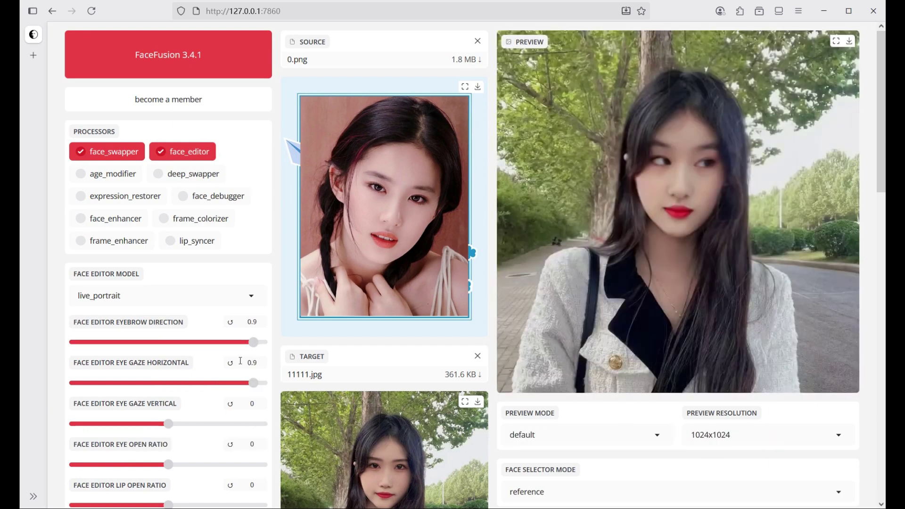
{"action": "scroll", "coordinate": [255, 377], "scroll_direction": "down", "scroll_amount": 2}
{"action": "left_click", "coordinate": [251, 357]}
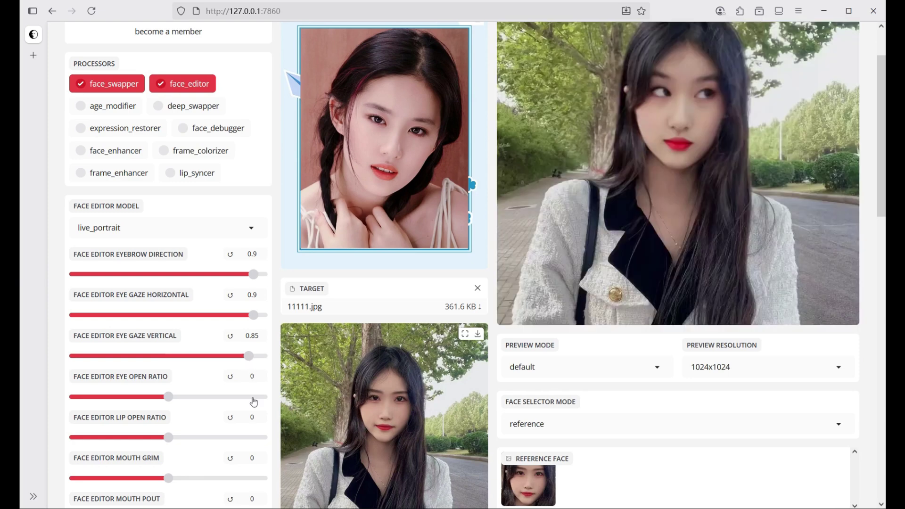
{"action": "left_click", "coordinate": [253, 398]}
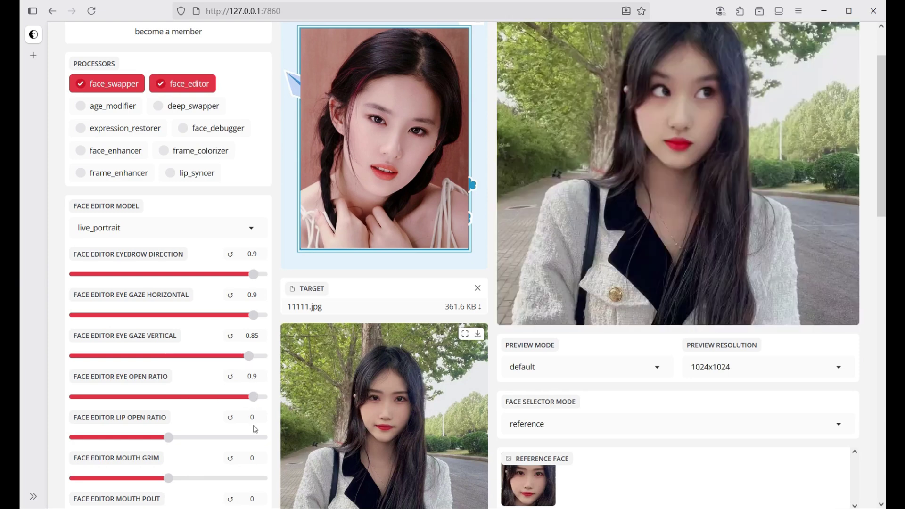
- Set the face editor's lip open ratio to 0.85 and mouth grim to 0.9
{"action": "left_click", "coordinate": [250, 438]}
{"action": "scroll", "coordinate": [250, 429], "scroll_direction": "down", "scroll_amount": 2}
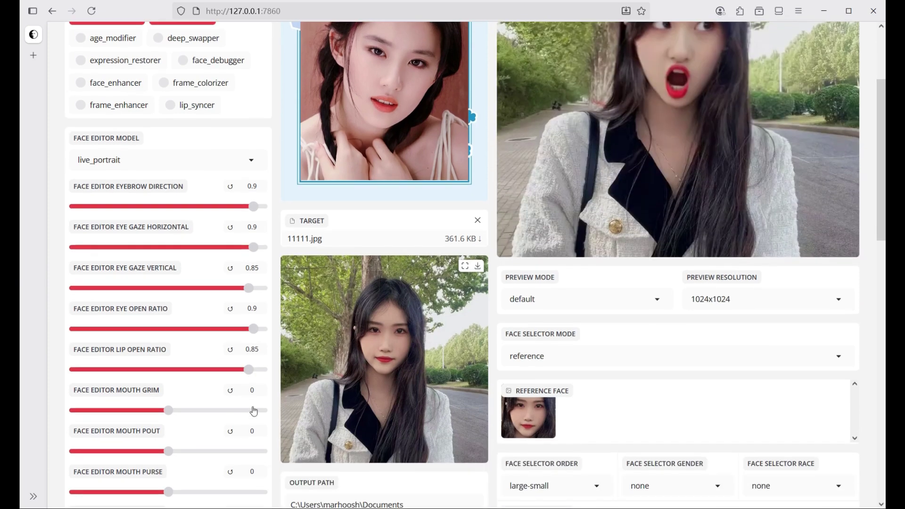
{"action": "left_click", "coordinate": [254, 410]}
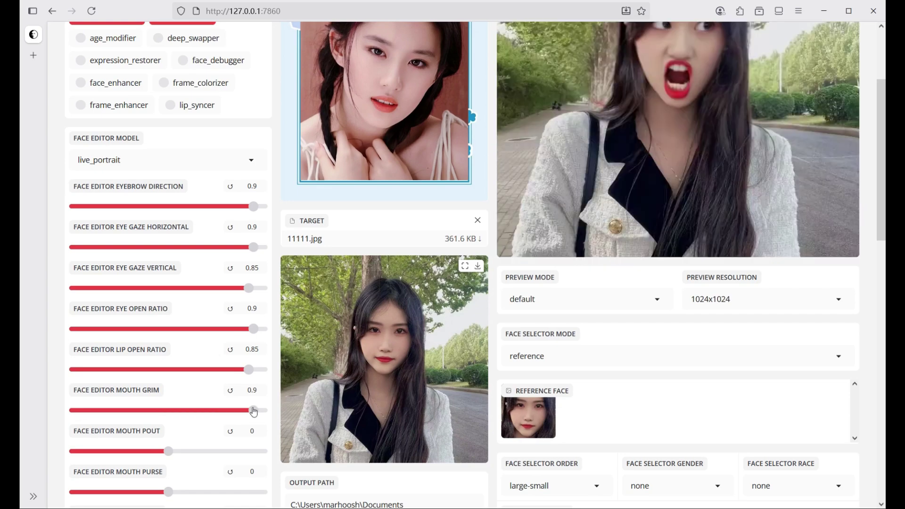
- Set the face editor's mouth pout, mouth purse and mouth smile to 0.9 each
{"action": "scroll", "coordinate": [254, 414], "scroll_direction": "down", "scroll_amount": 2}
{"action": "left_click", "coordinate": [255, 384]}
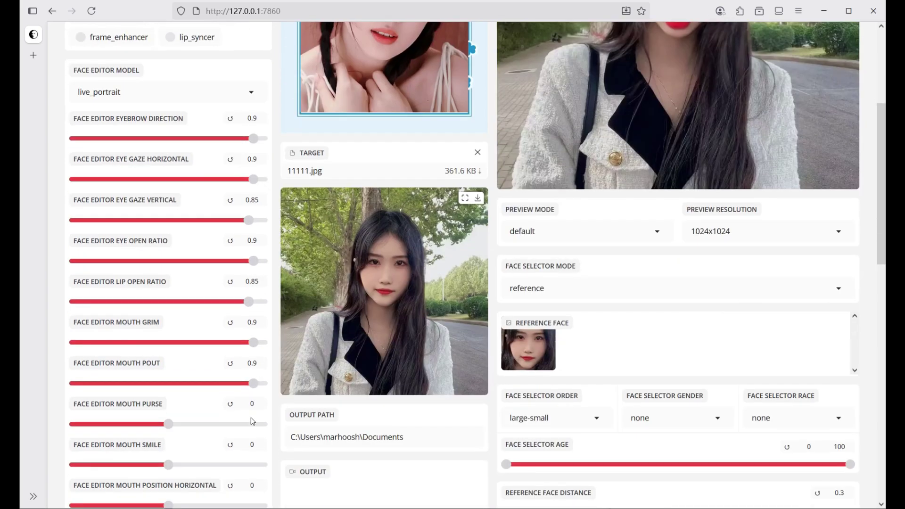
{"action": "left_click", "coordinate": [253, 423]}
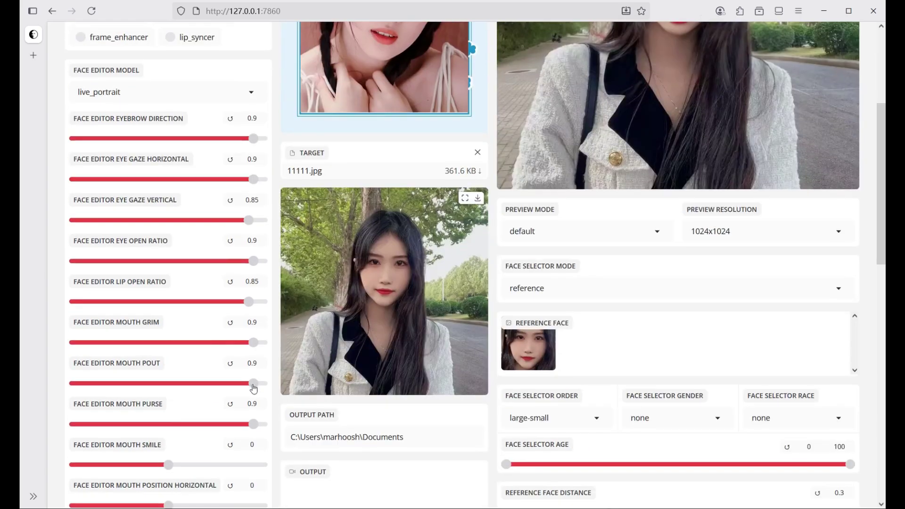
{"action": "scroll", "coordinate": [254, 388], "scroll_direction": "down", "scroll_amount": 2}
{"action": "left_click", "coordinate": [253, 399]}
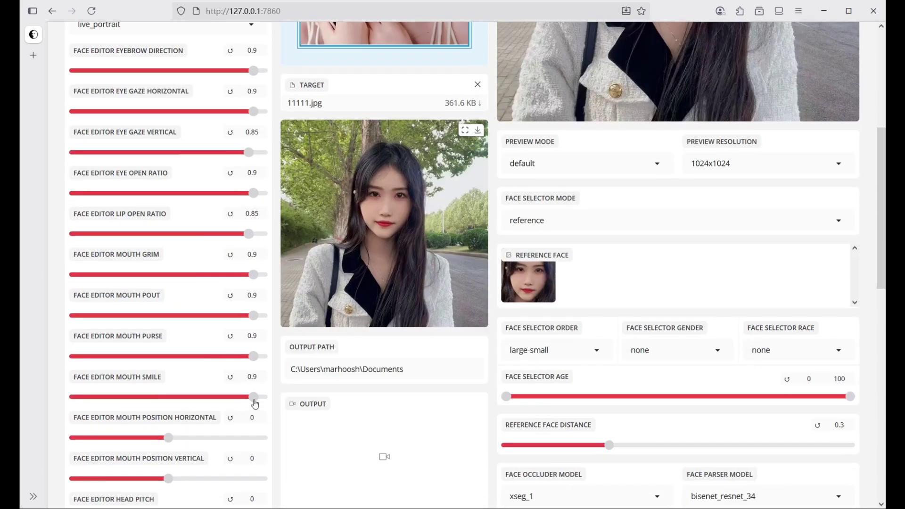
- Set the face editor's horizontal mouth position to 0.9 and vertical mouth position to 0.95
{"action": "scroll", "coordinate": [254, 378], "scroll_direction": "down", "scroll_amount": 2}
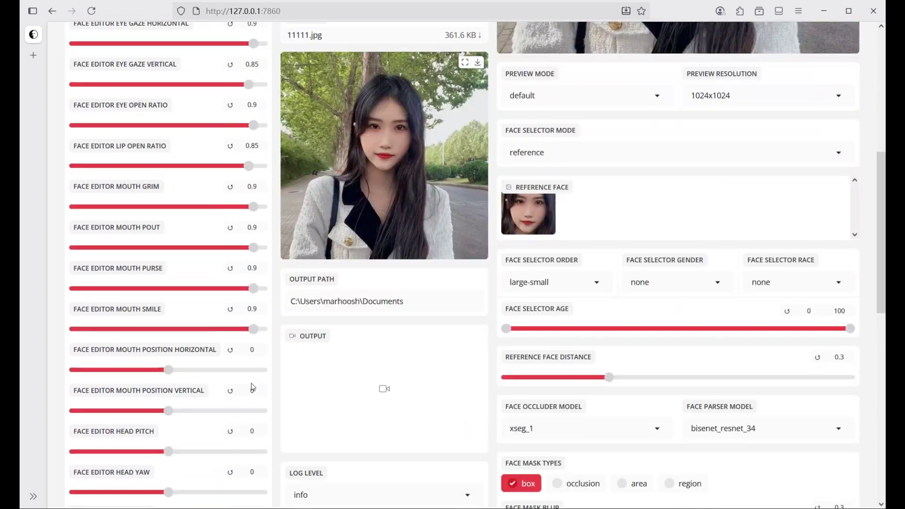
{"action": "left_click", "coordinate": [253, 370]}
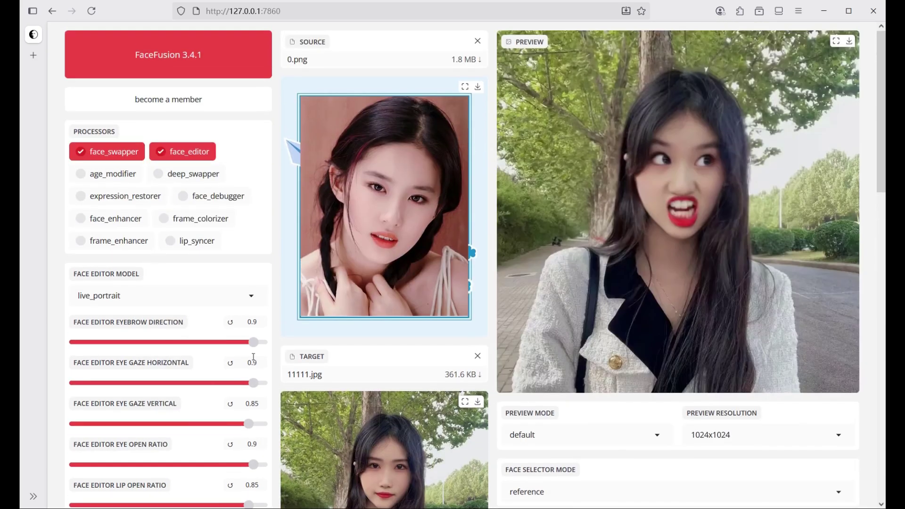
{"action": "scroll", "coordinate": [253, 360], "scroll_direction": "down", "scroll_amount": 5}
{"action": "left_click", "coordinate": [253, 344]}
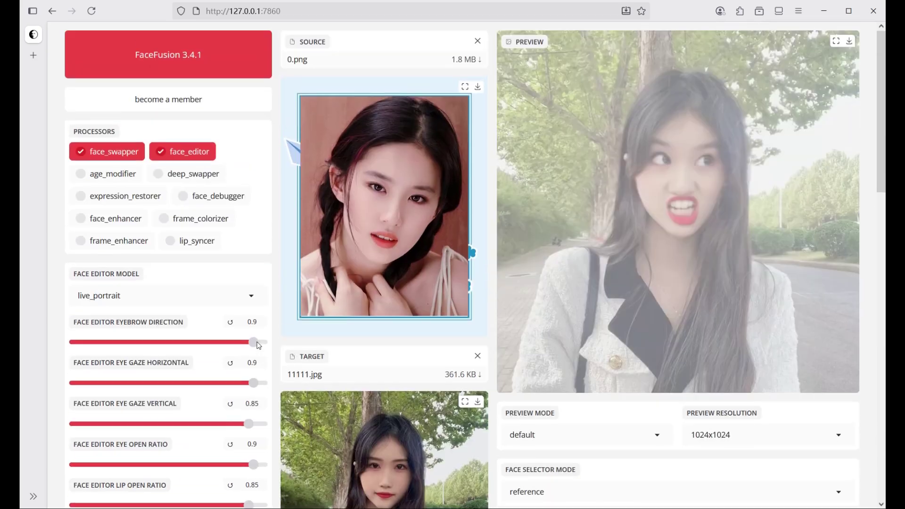
- Set the face editor's head pitch to 0.95 and raise head yaw and head roll close to their maximum
{"action": "scroll", "coordinate": [257, 343], "scroll_direction": "down", "scroll_amount": 5}
{"action": "scroll", "coordinate": [257, 343], "scroll_direction": "down", "scroll_amount": 5}
{"action": "left_click", "coordinate": [257, 320]}
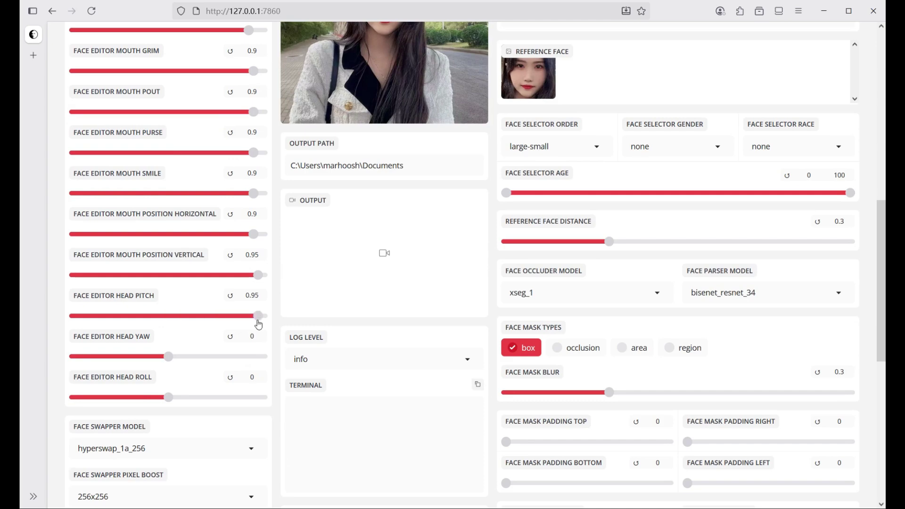
{"action": "scroll", "coordinate": [261, 317], "scroll_direction": "down", "scroll_amount": 5}
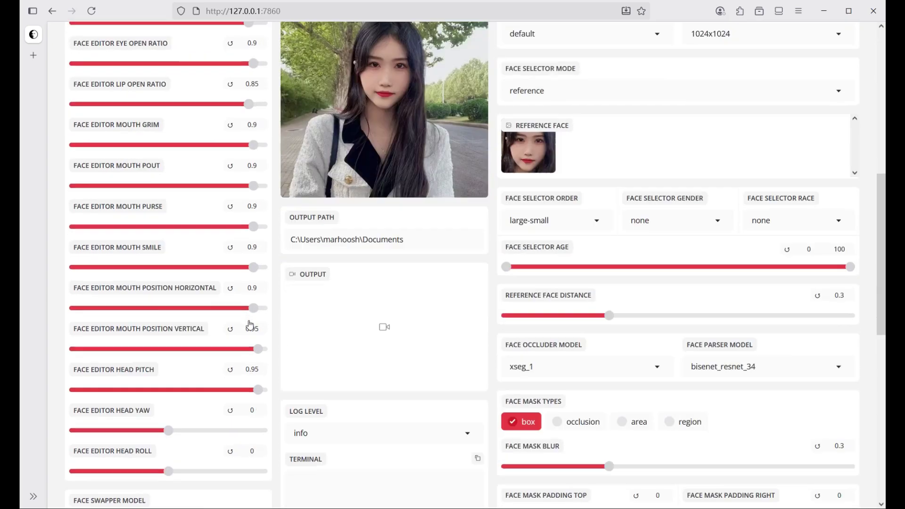
{"action": "left_click", "coordinate": [258, 425]}
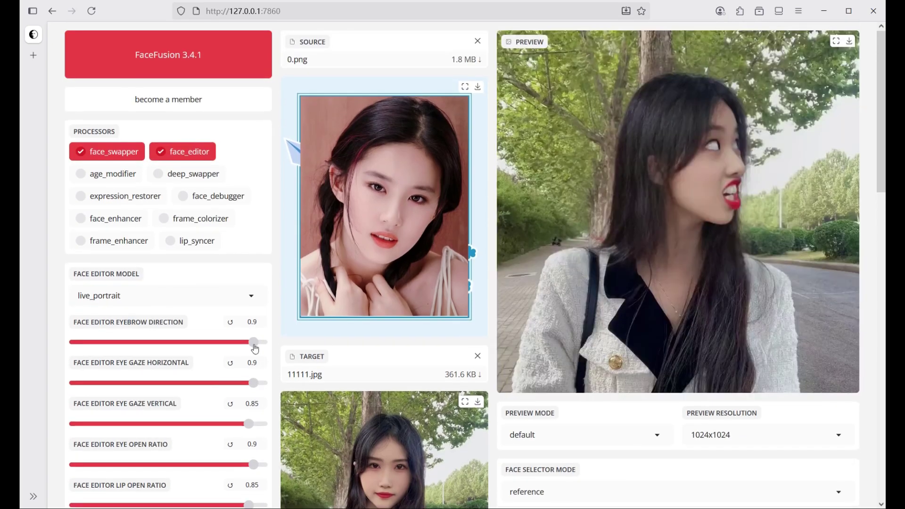
{"action": "scroll", "coordinate": [250, 358], "scroll_direction": "down", "scroll_amount": 5}
{"action": "left_click", "coordinate": [258, 397]}
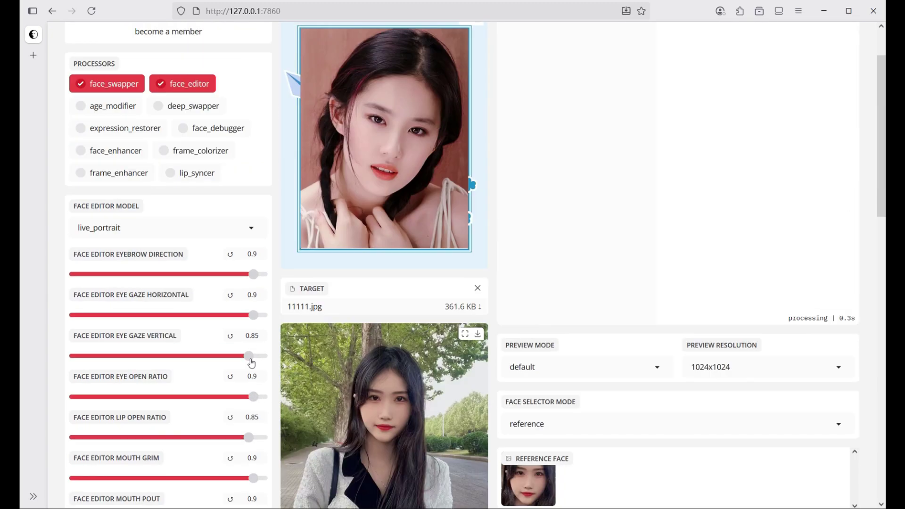
{"action": "scroll", "coordinate": [251, 359], "scroll_direction": "down", "scroll_amount": 3}
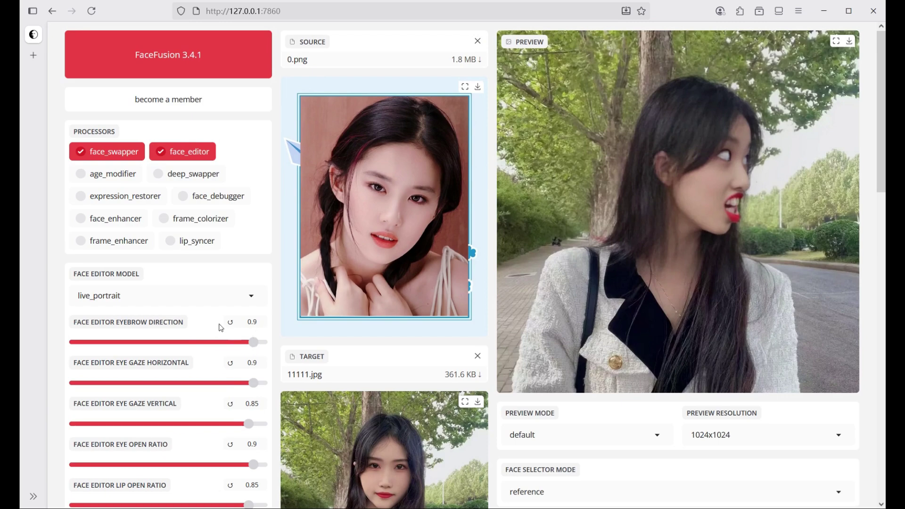
- Check which face editor models are offered and disable the face_editor processor
{"action": "left_click", "coordinate": [196, 296]}
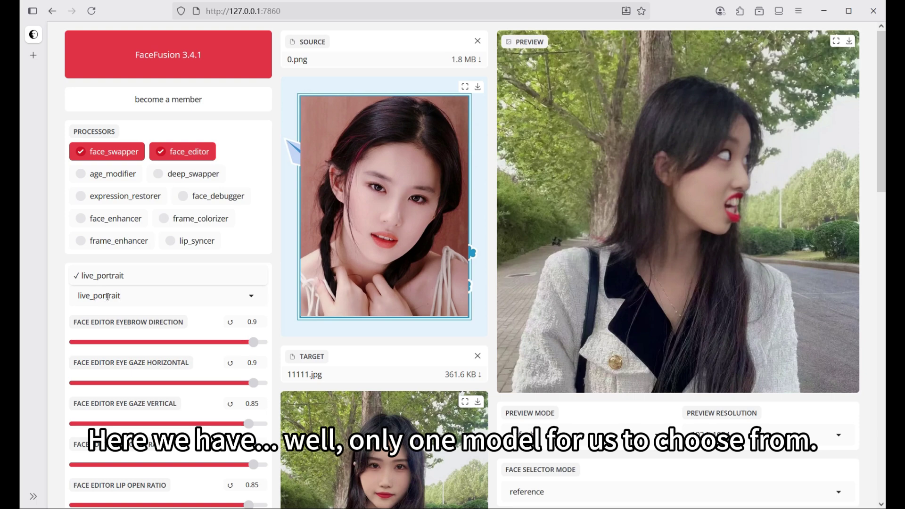
{"action": "left_click", "coordinate": [254, 250]}
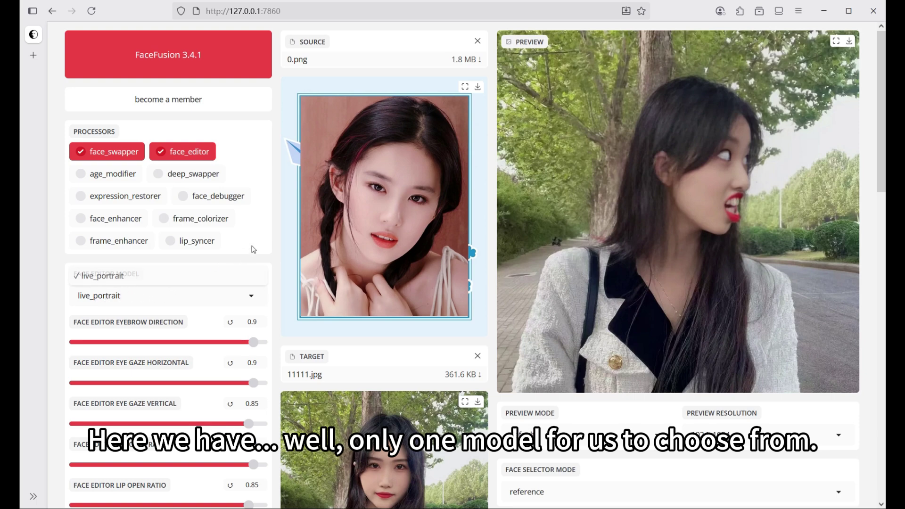
{"action": "left_click", "coordinate": [194, 152]}
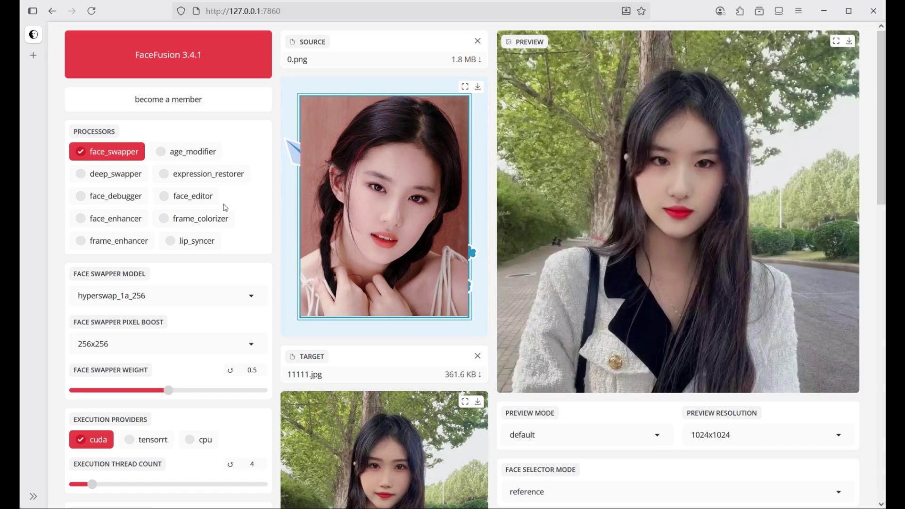
- Enable the face_enhancer processor and check which face enhancer models are offered
{"action": "left_click", "coordinate": [116, 218]}
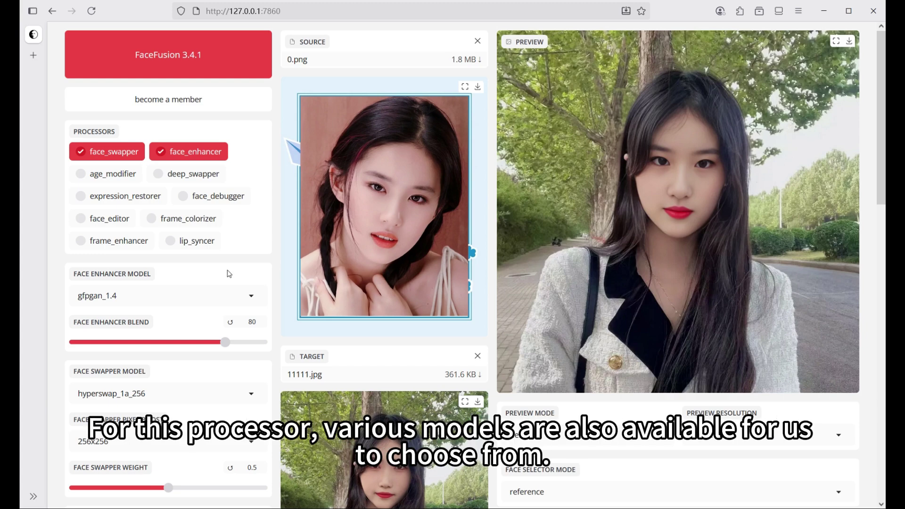
{"action": "left_click", "coordinate": [158, 295]}
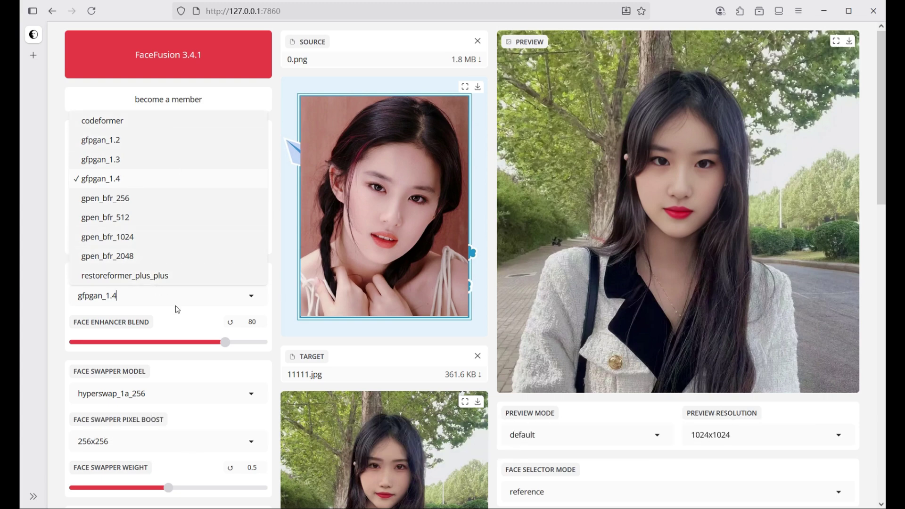
{"action": "left_click", "coordinate": [120, 329]}
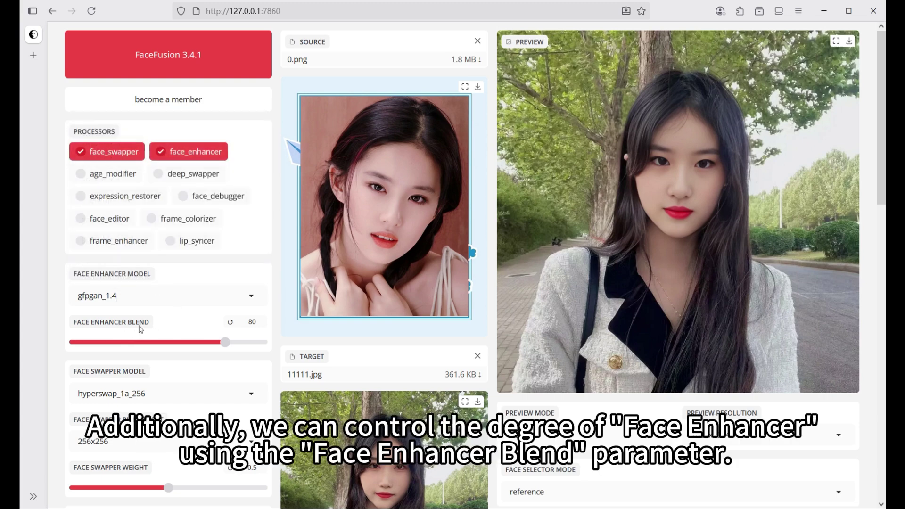
- Try the face enhancer blend at 95 and at a very low value
{"action": "left_click", "coordinate": [255, 347]}
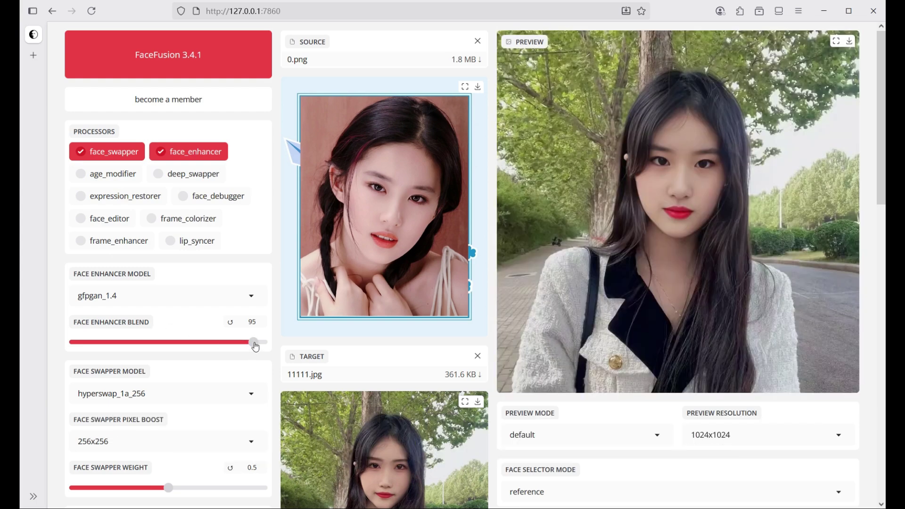
{"action": "left_click_drag", "start_coordinate": [256, 348], "coordinate": [81, 345]}
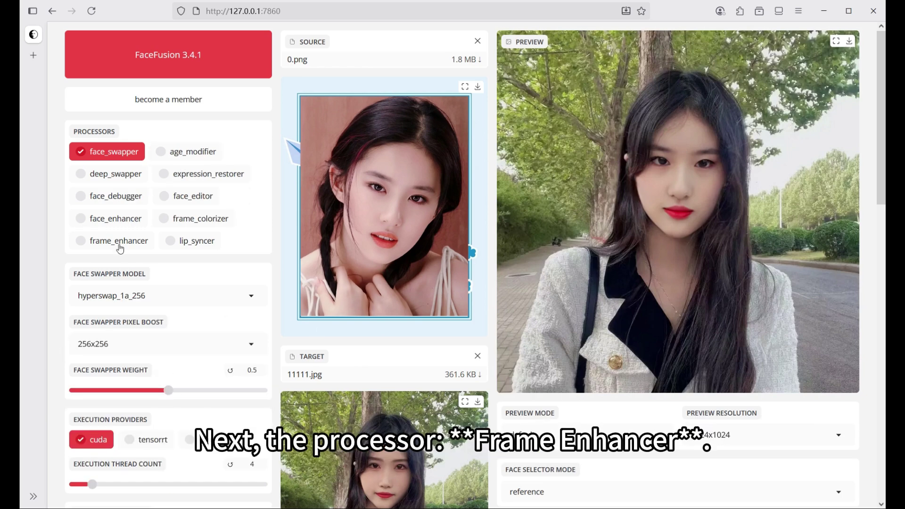
- Enable the frame_enhancer processor and try its frame enhancer blend at 98 and at 1
{"action": "left_click", "coordinate": [115, 239]}
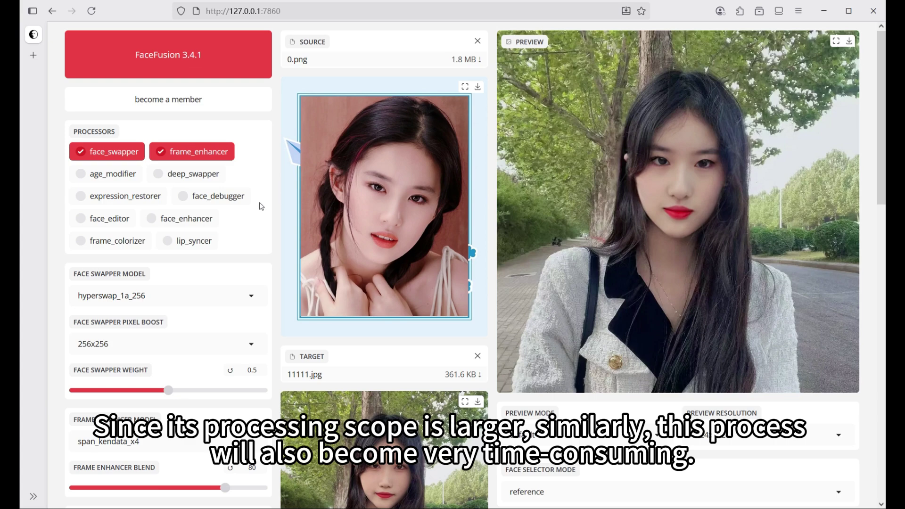
{"action": "scroll", "coordinate": [262, 208], "scroll_direction": "down", "scroll_amount": 3}
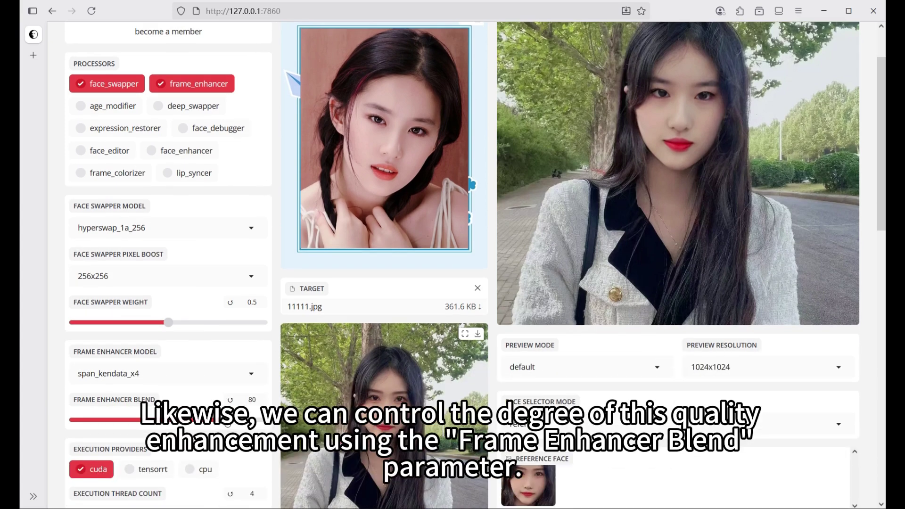
{"action": "left_click", "coordinate": [260, 420]}
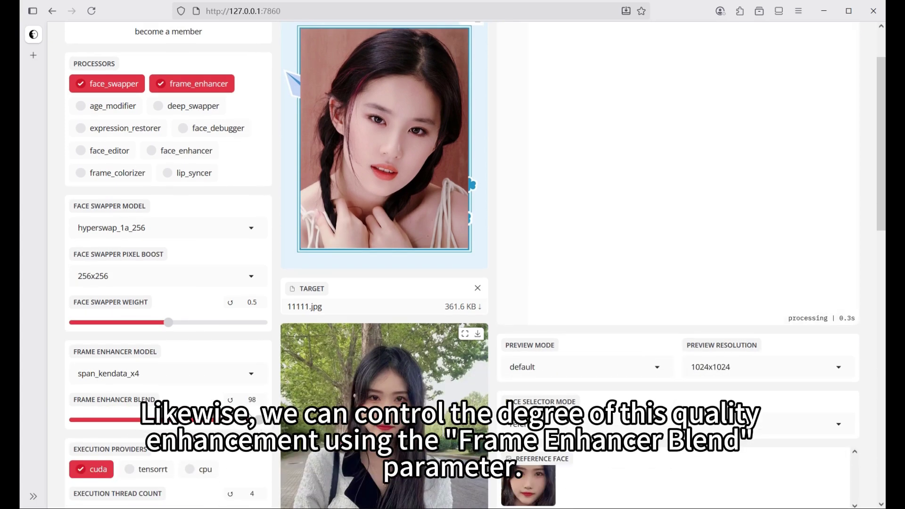
{"action": "left_click_drag", "start_coordinate": [261, 419], "coordinate": [76, 426]}
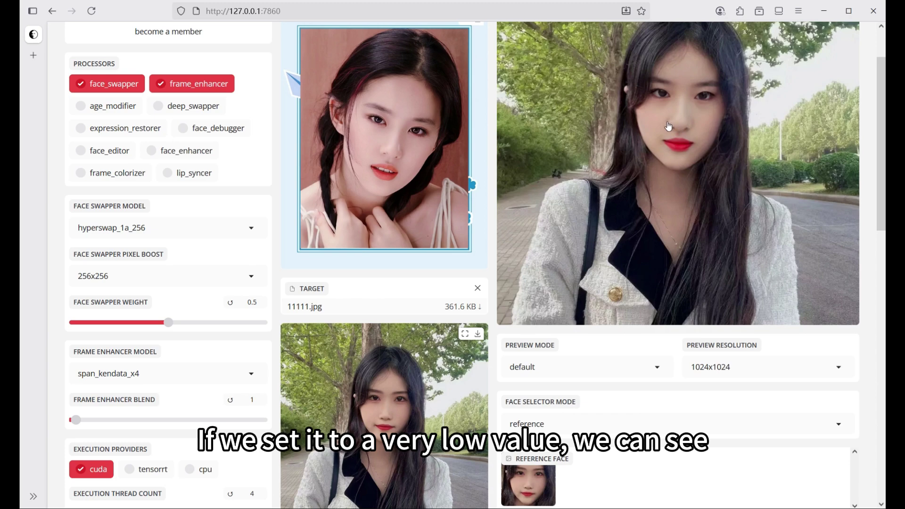
- Check which frame enhancer models are offered, leaving the current model selected
{"action": "left_click", "coordinate": [116, 353]}
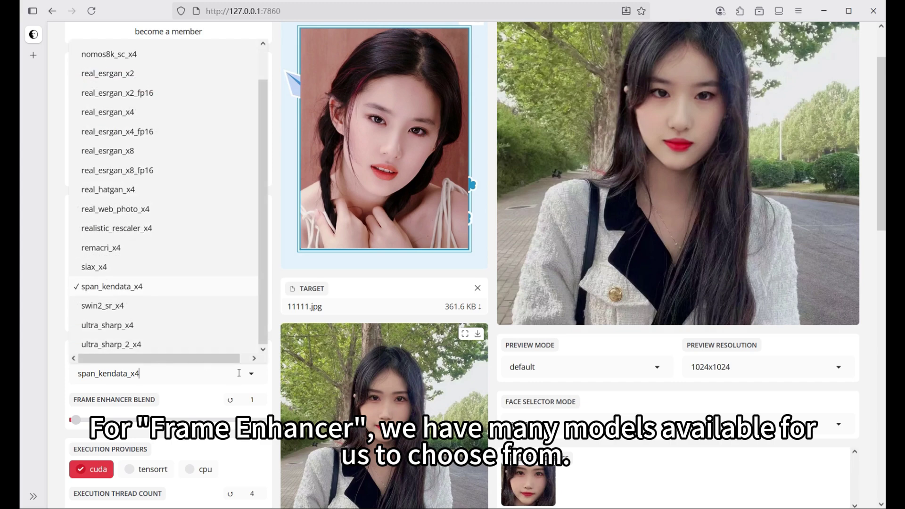
{"action": "scroll", "coordinate": [182, 232], "scroll_direction": "up", "scroll_amount": 2}
{"action": "scroll", "coordinate": [166, 196], "scroll_direction": "down", "scroll_amount": 2}
{"action": "left_click", "coordinate": [275, 382]}
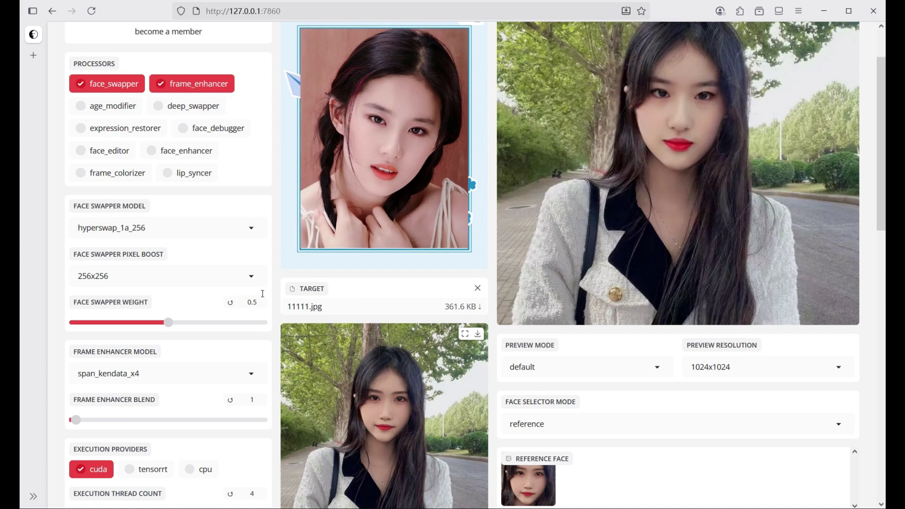
- Disable the frame_enhancer processor and enable frame_colorizer instead
{"action": "left_click", "coordinate": [218, 85]}
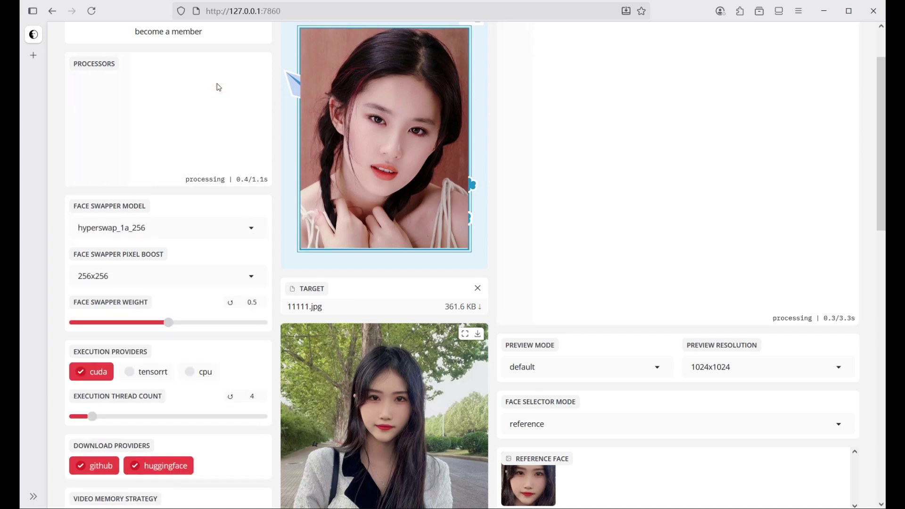
{"action": "scroll", "coordinate": [217, 171], "scroll_direction": "up", "scroll_amount": 2}
{"action": "left_click", "coordinate": [212, 218]}
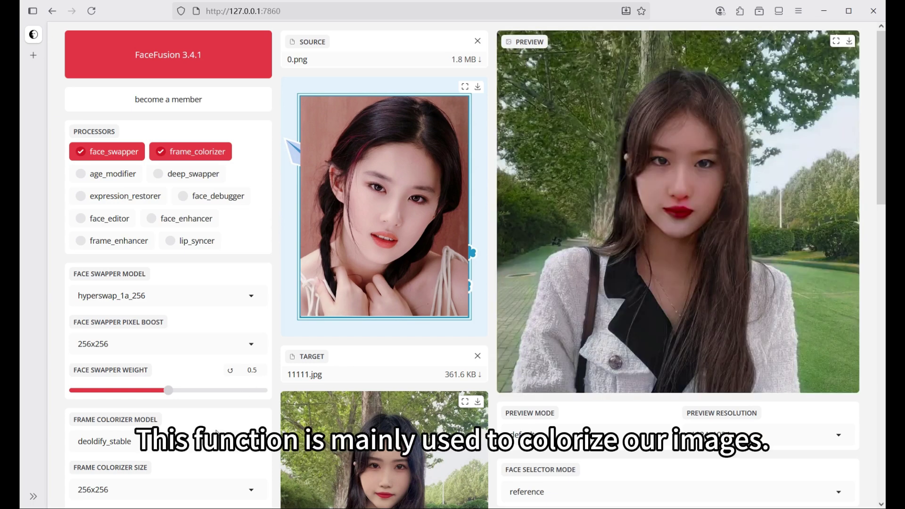
- Try the frame colorizer blend at a medium and a high value, ending at 17
{"action": "scroll", "coordinate": [169, 441], "scroll_direction": "down", "scroll_amount": 2}
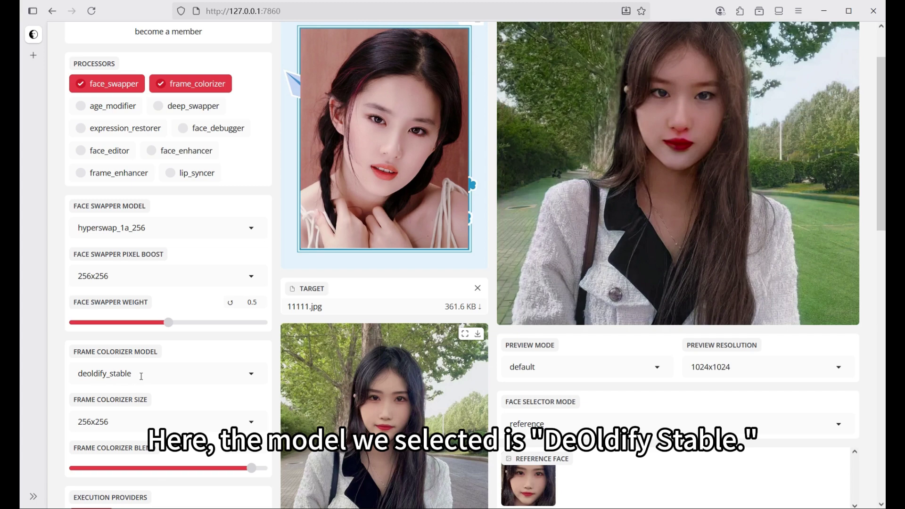
{"action": "left_click", "coordinate": [184, 469]}
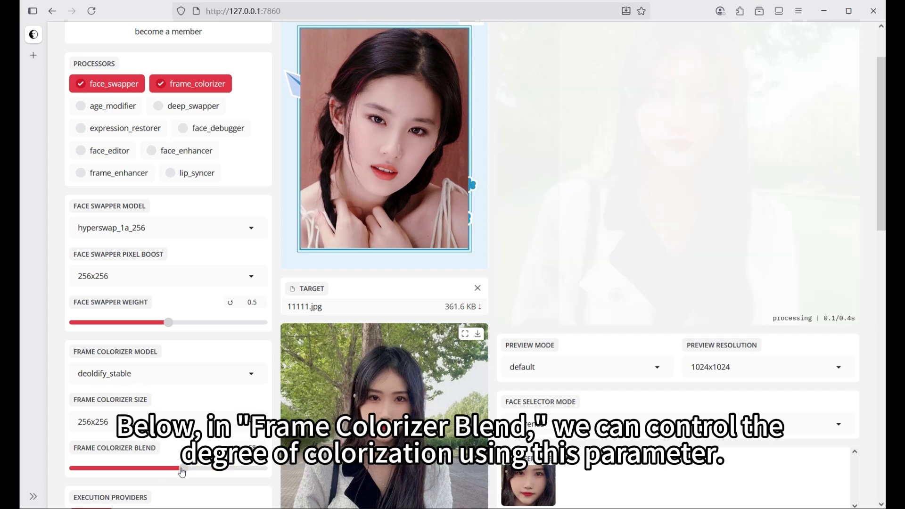
{"action": "left_click", "coordinate": [254, 470]}
{"action": "left_click", "coordinate": [99, 469]}
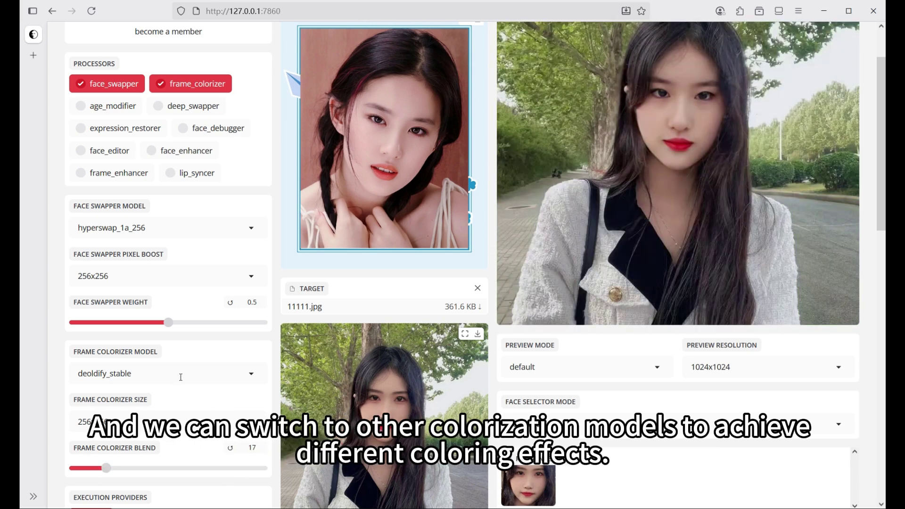
- Switch the frame colorizer model to ddcolor and raise the frame colorizer blend to 99
{"action": "left_click", "coordinate": [179, 375]}
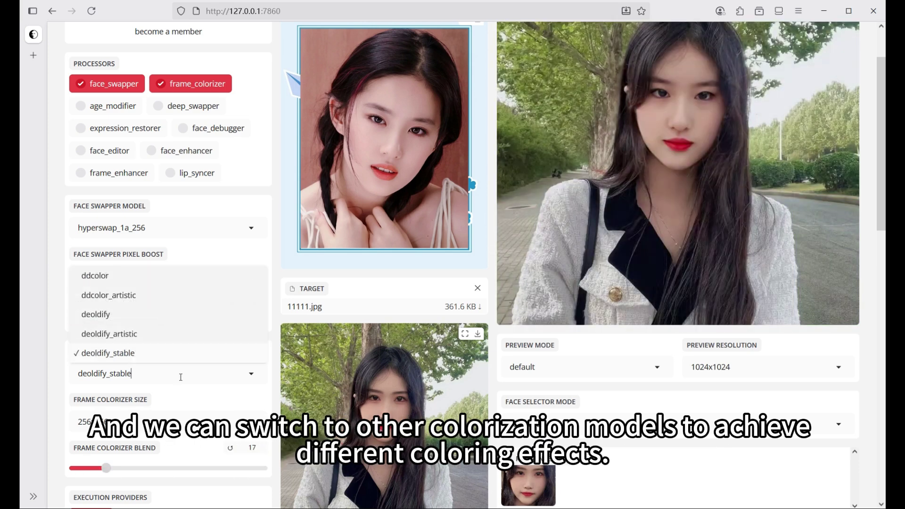
{"action": "left_click", "coordinate": [131, 281]}
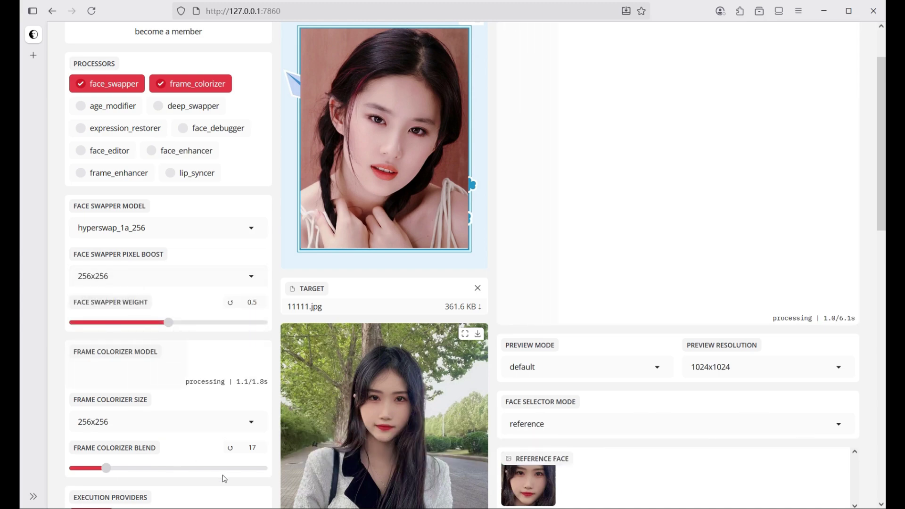
{"action": "left_click", "coordinate": [198, 468]}
{"action": "left_click", "coordinate": [262, 471]}
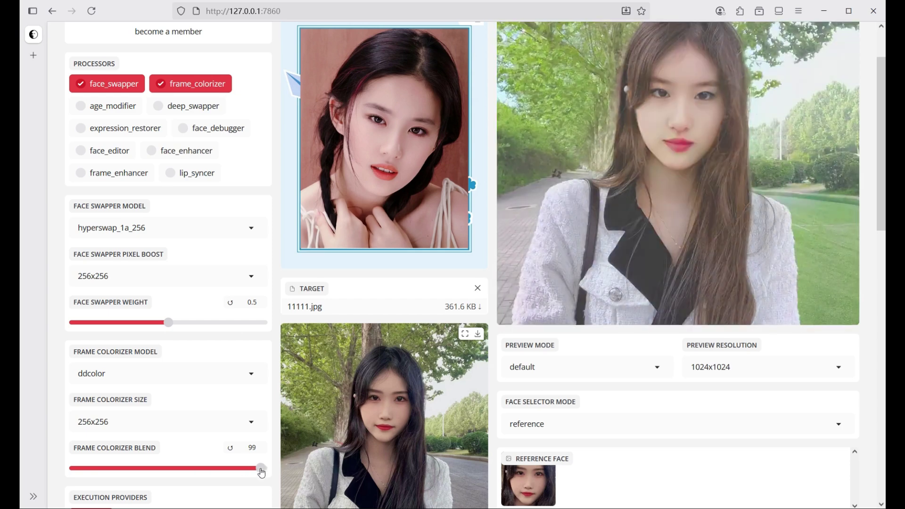
- Disable the frame_colorizer and face_swapper processors, leaving deep_swapper enabled in their place
{"action": "left_click", "coordinate": [190, 84]}
{"action": "left_click", "coordinate": [118, 110]}
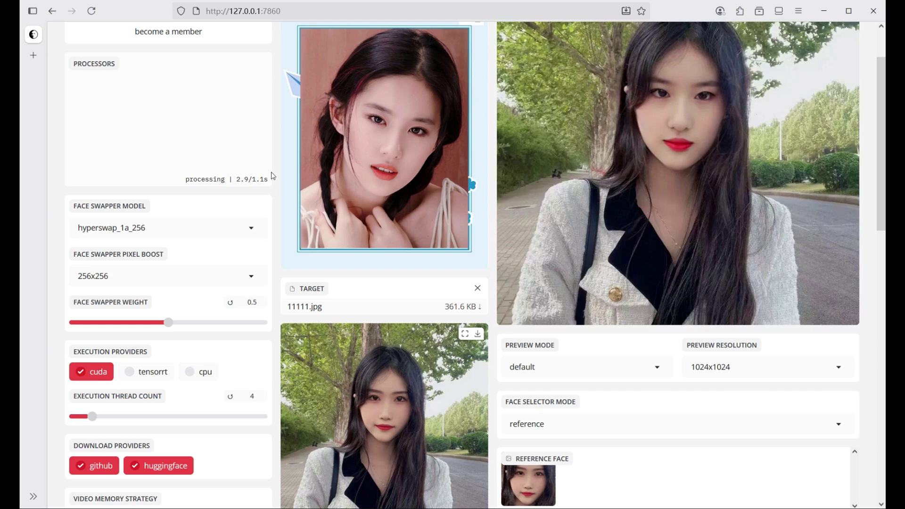
{"action": "scroll", "coordinate": [273, 176], "scroll_direction": "up", "scroll_amount": 3}
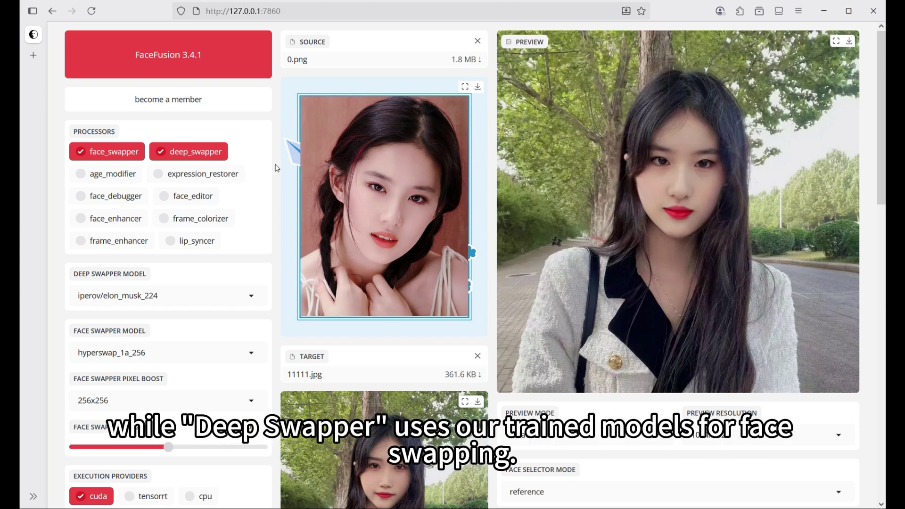
{"action": "left_click", "coordinate": [100, 159]}
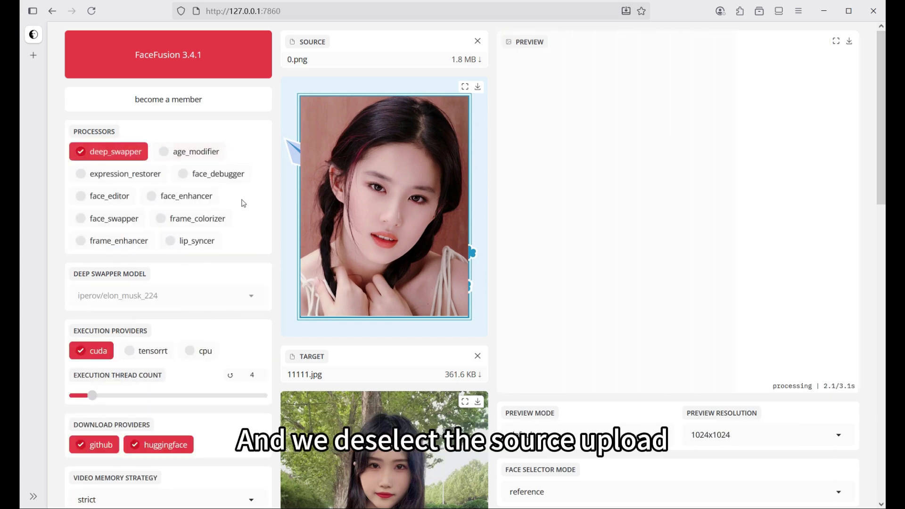
- Remove the source image 0.png and check which deep swapper models are offered
{"action": "left_click", "coordinate": [478, 41]}
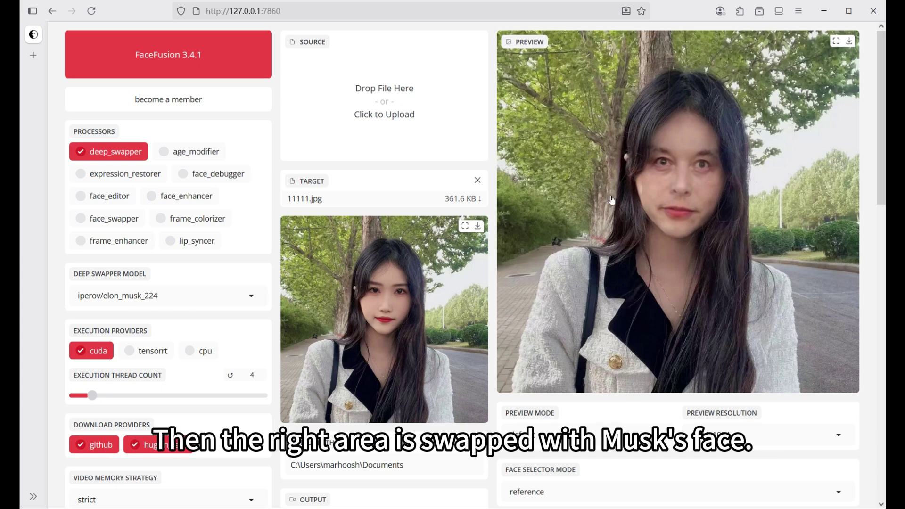
{"action": "left_click", "coordinate": [192, 299]}
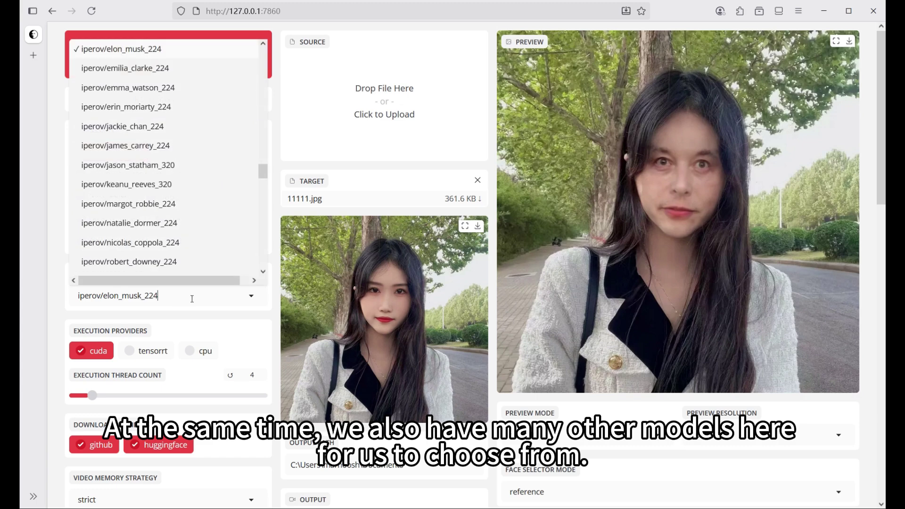
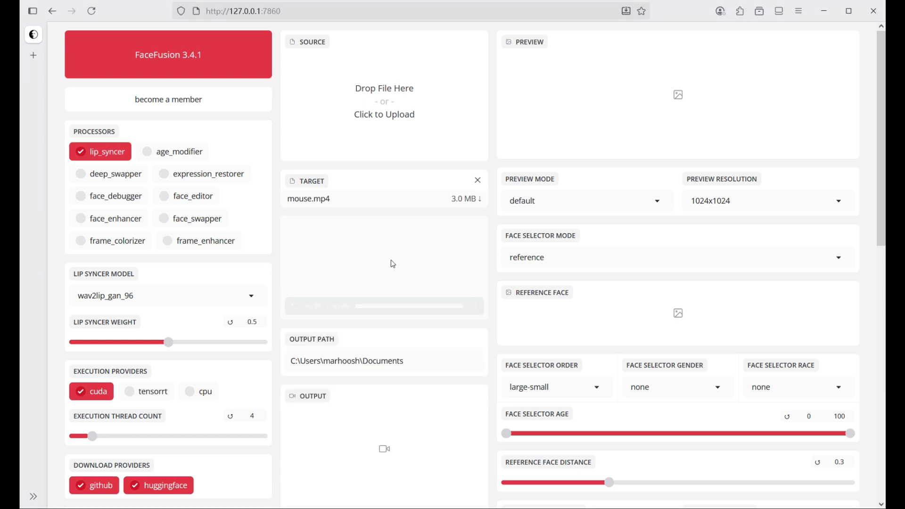
- Play the target video mouse.mp4 and the source audio accelerate.MP3 for the lip sync
{"action": "left_click", "coordinate": [296, 320]}
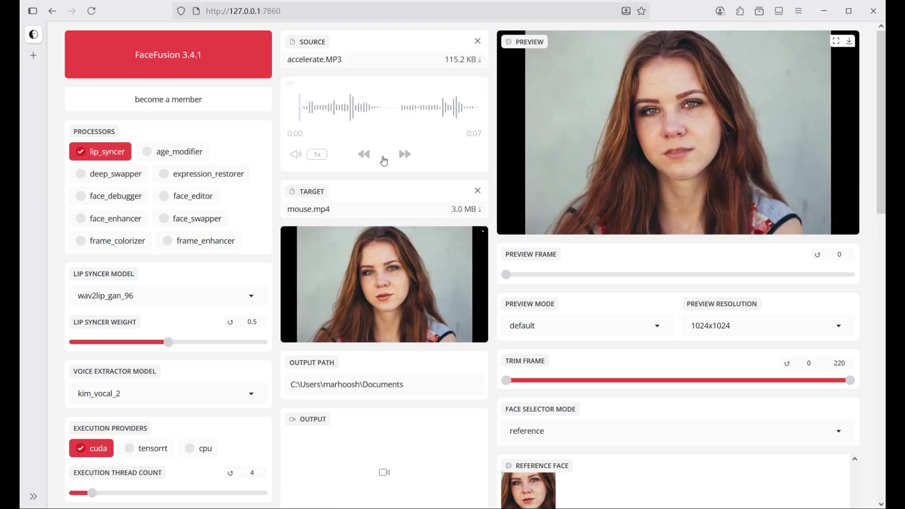
{"action": "left_click", "coordinate": [385, 161]}
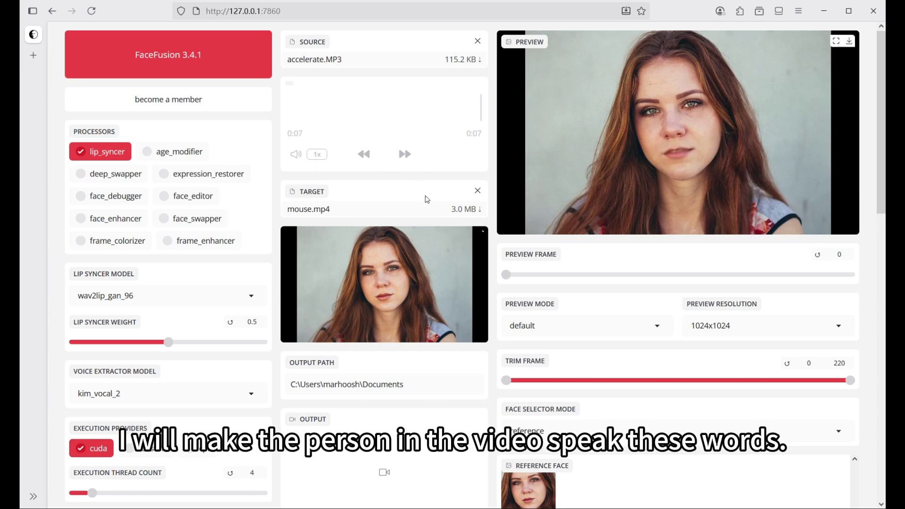
{"action": "mouse_move", "coordinate": [390, 279]}
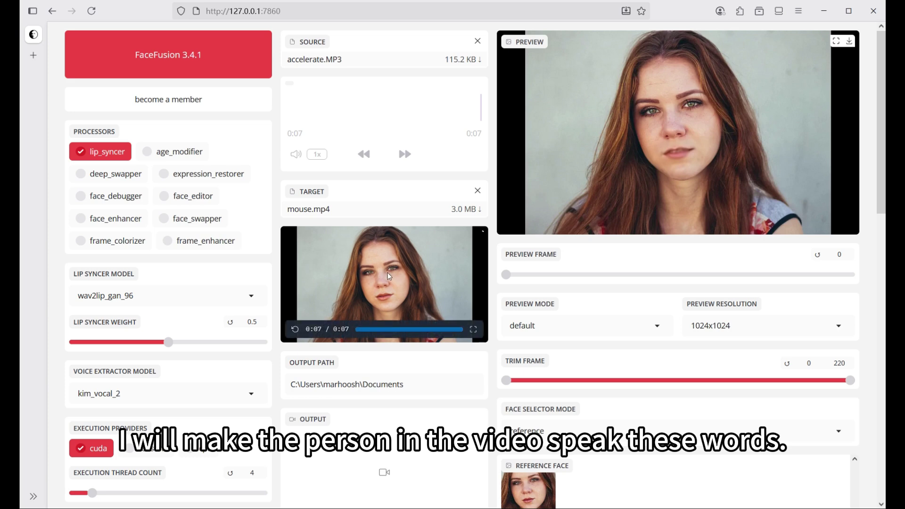
- Start processing the lip sync of mouse.mp4 with accelerate.MP3 and view the output video
{"action": "scroll", "coordinate": [409, 283], "scroll_direction": "down", "scroll_amount": 15}
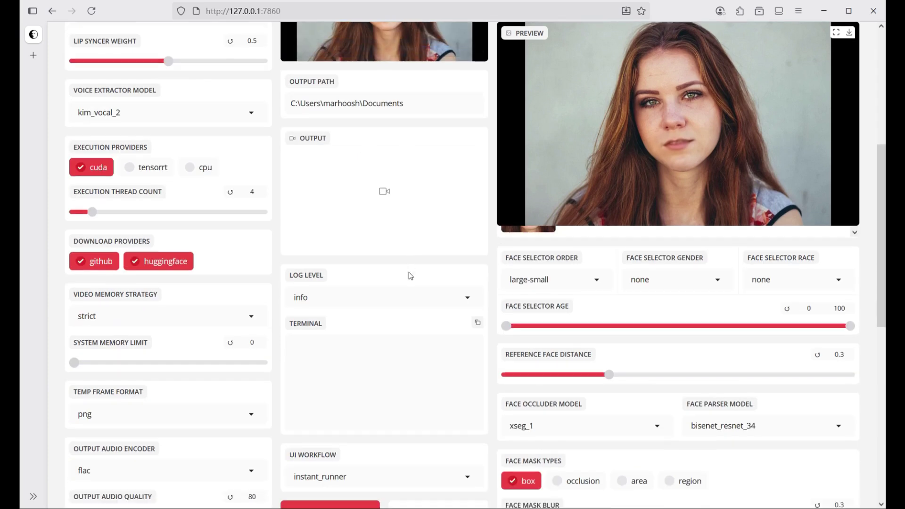
{"action": "left_click", "coordinate": [335, 185]}
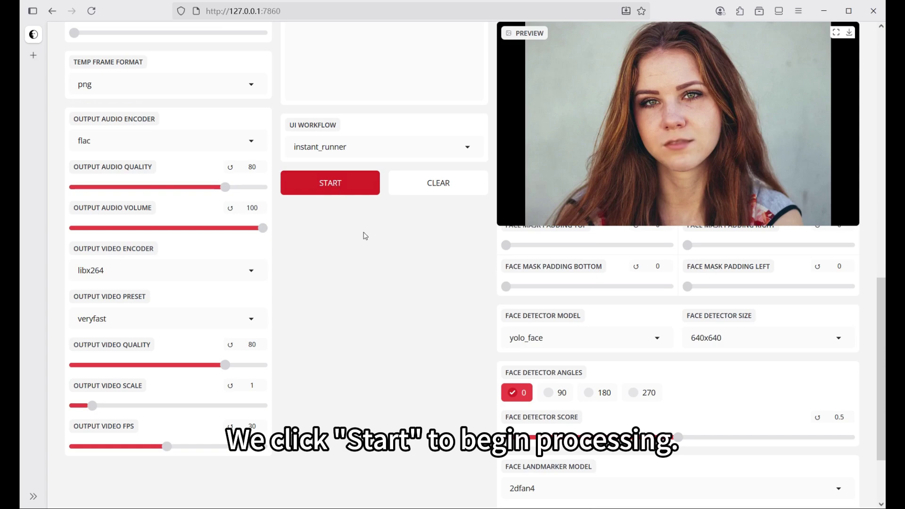
{"action": "scroll", "coordinate": [400, 262], "scroll_direction": "up", "scroll_amount": 15}
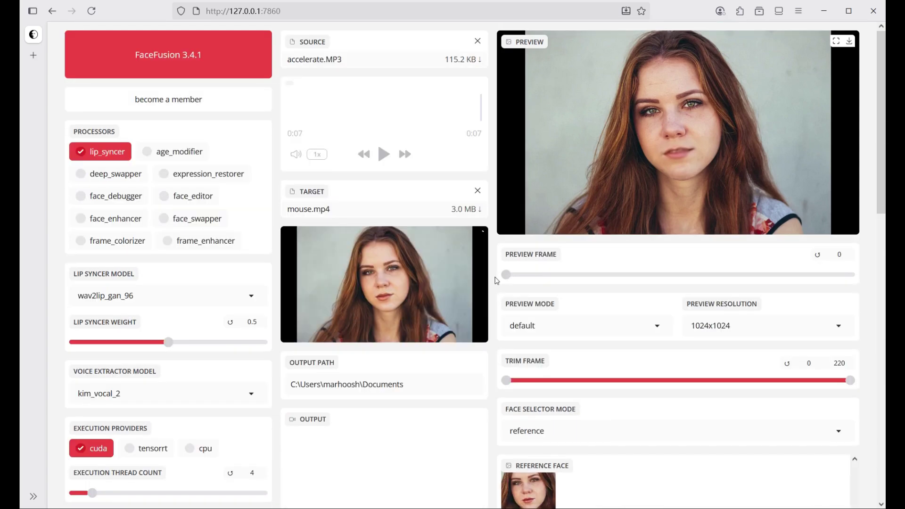
{"action": "scroll", "coordinate": [496, 281], "scroll_direction": "down", "scroll_amount": 7}
{"action": "scroll", "coordinate": [473, 273], "scroll_direction": "up", "scroll_amount": 3}
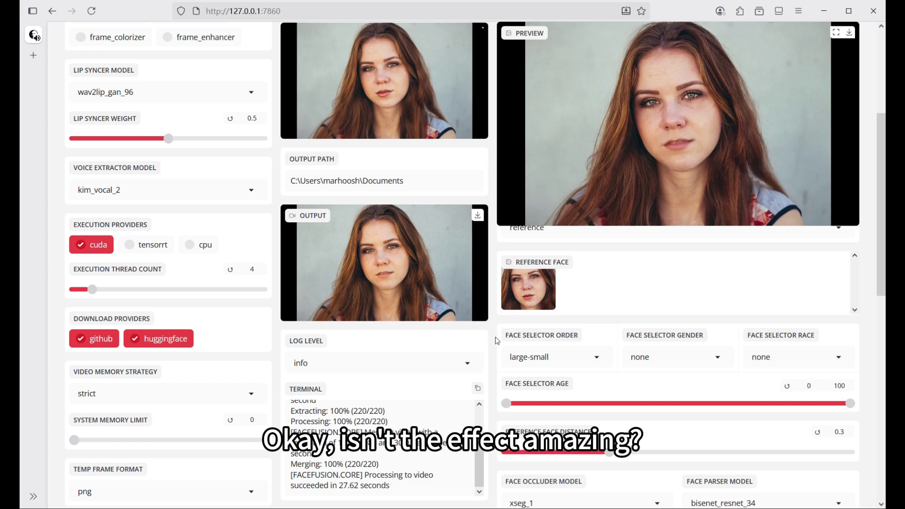
- Set the lip syncer weight to 0.9 and check which lip syncer models are offered, keeping wav2lip_gan_96
{"action": "scroll", "coordinate": [497, 340], "scroll_direction": "up", "scroll_amount": 5}
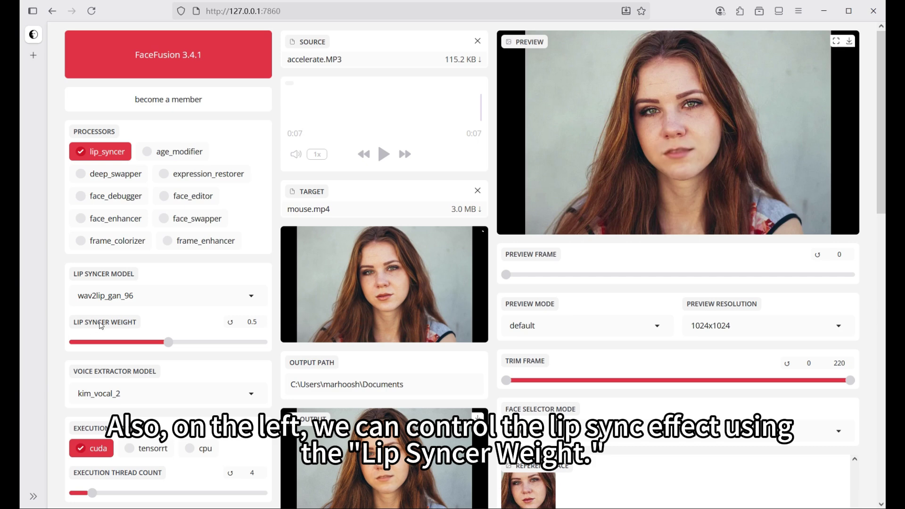
{"action": "left_click", "coordinate": [248, 344]}
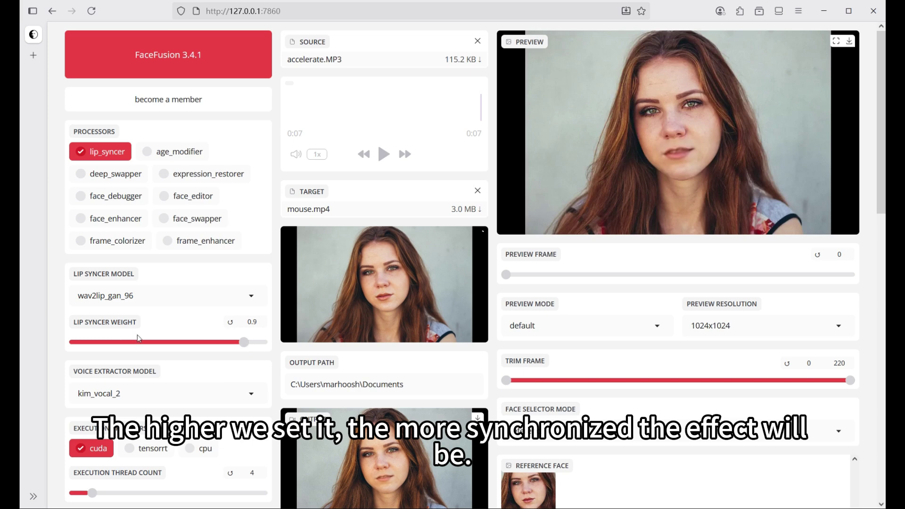
{"action": "left_click", "coordinate": [158, 298]}
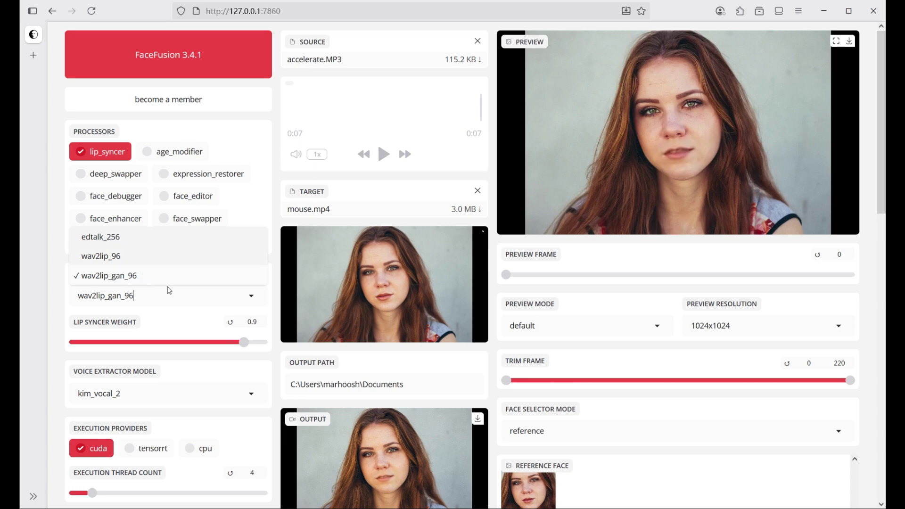
{"action": "left_click", "coordinate": [272, 302]}
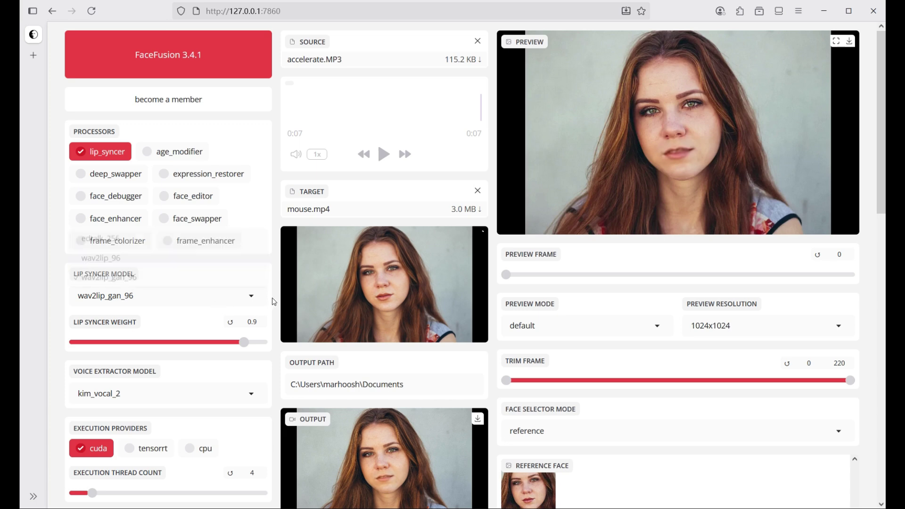